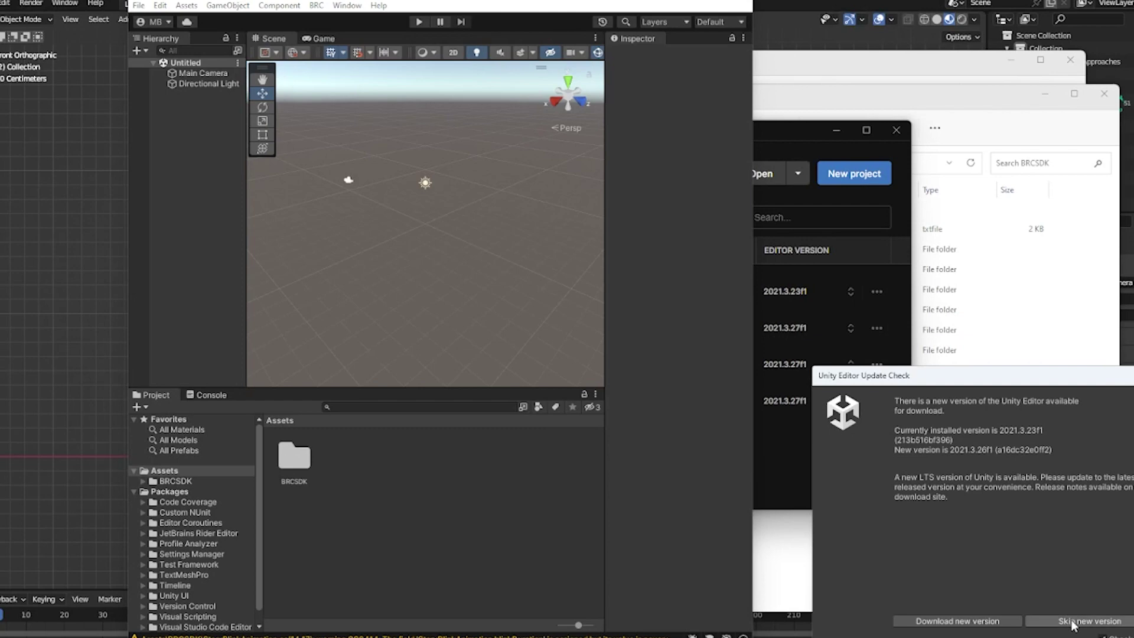
# Skip the Unity editor update and open the BRCSDK folder in the project Assets
pyautogui.click(1072, 621)
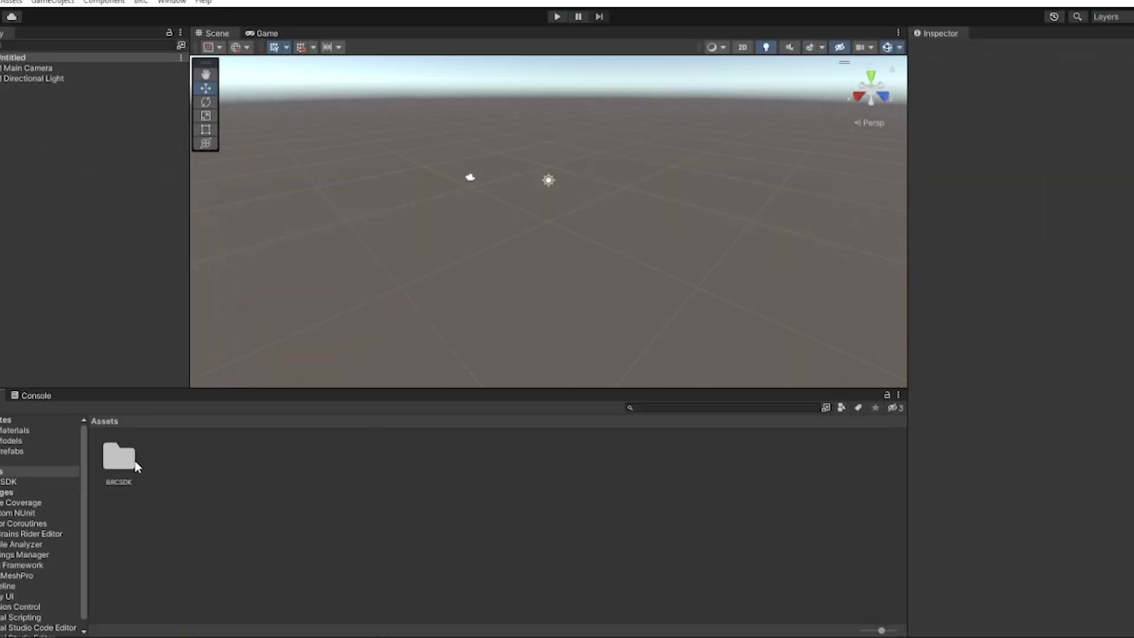
pyautogui.doubleClick(119, 458)
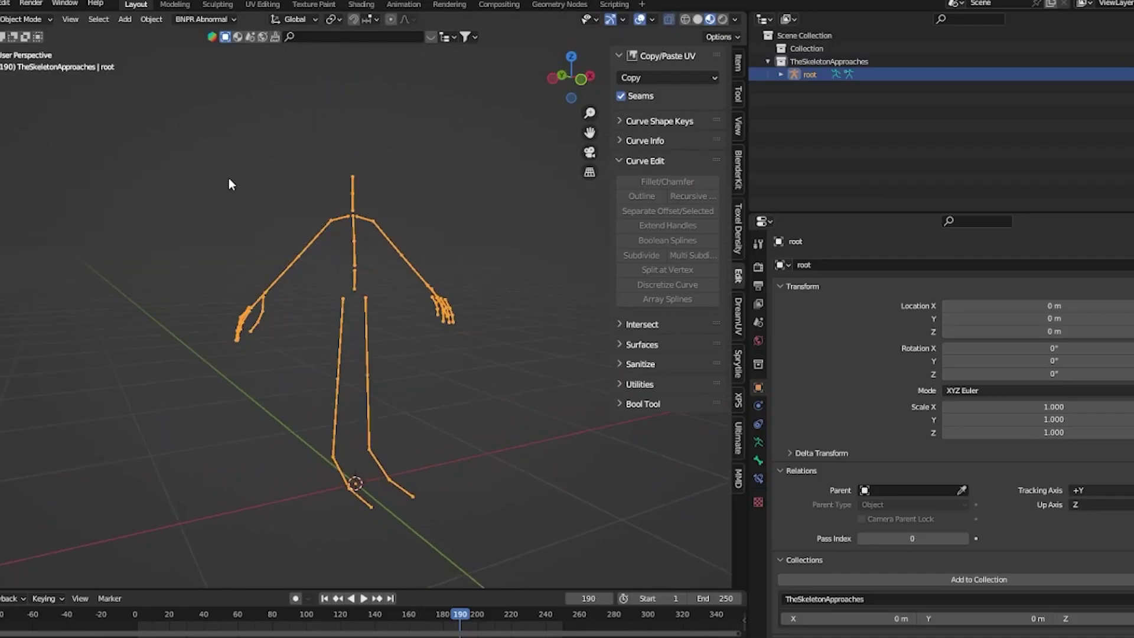
# View the skeleton from the front and deselect it
pyautogui.press('KP_1')
pyautogui.click(105, 175)
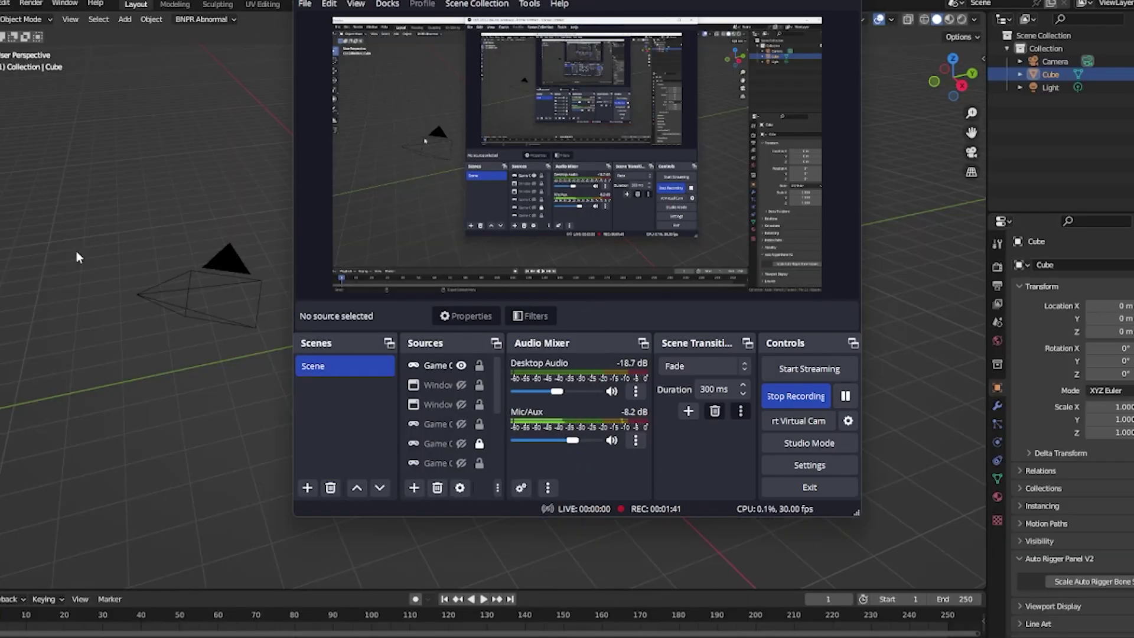
# Delete the default Cube from the Blender scene
pyautogui.click(83, 259)
pyautogui.click(484, 292)
pyautogui.press('Delete')
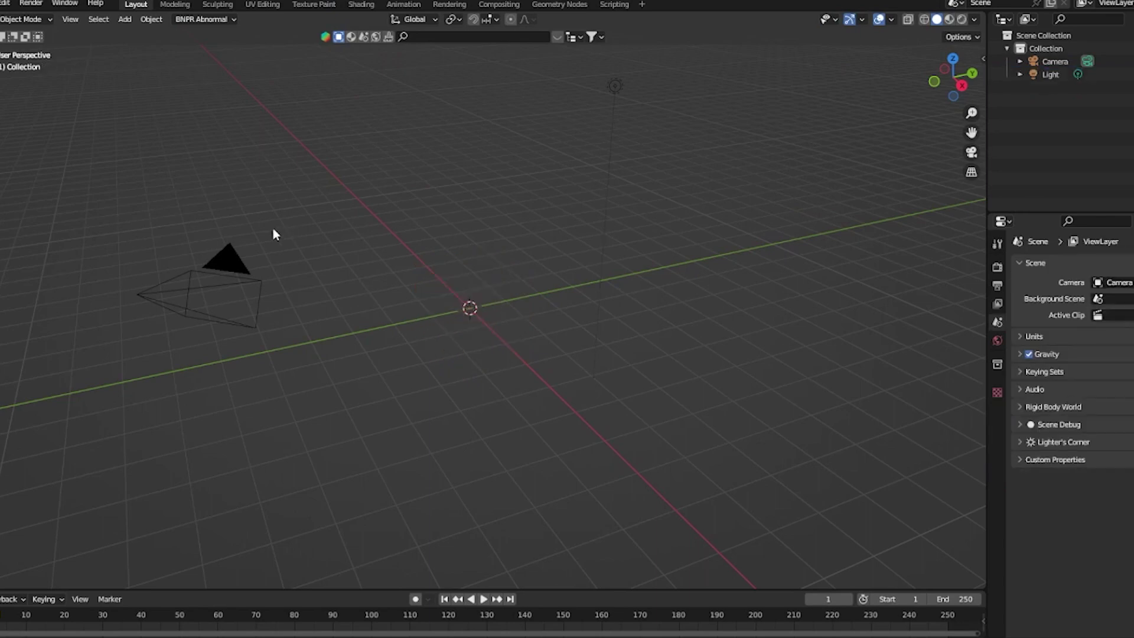
# Extract the downloaded Captain Aquafresh zip into its own folder
pyautogui.click(0, 3)
pyautogui.moveTo(48, 178)
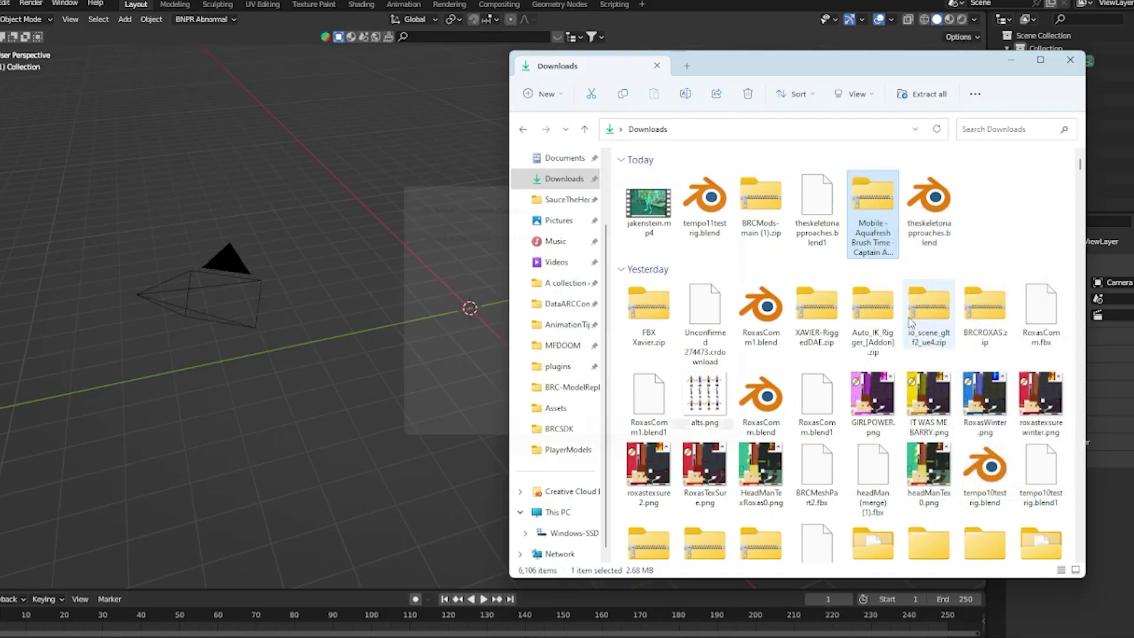
pyautogui.click(696, 447)
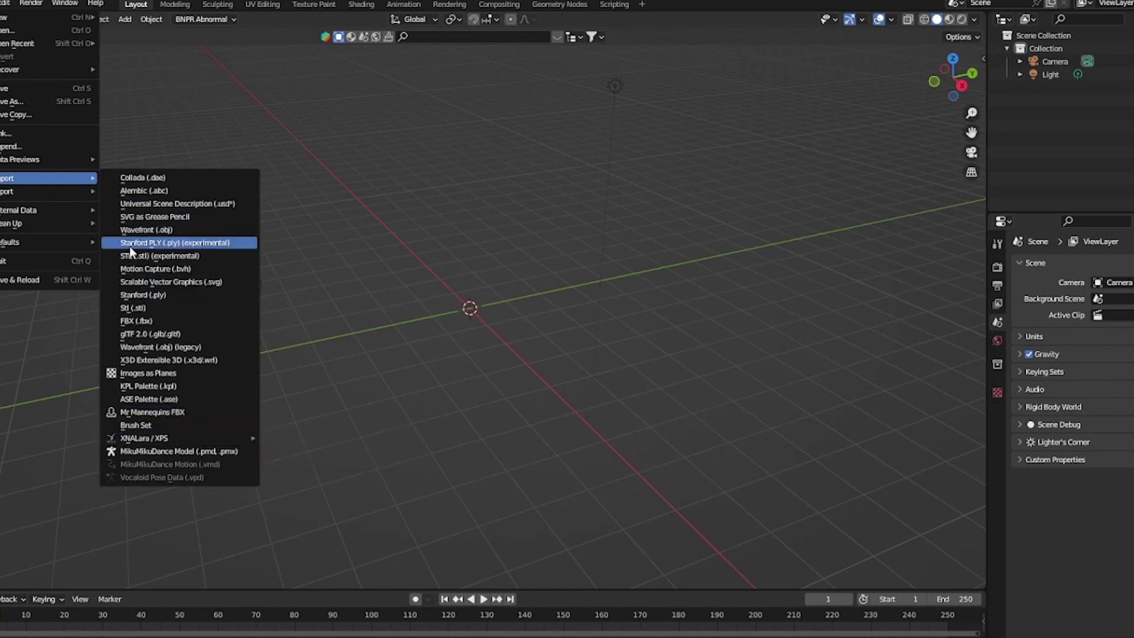
# Start an FBX import and orbit to a level front view of the model
pyautogui.click(142, 320)
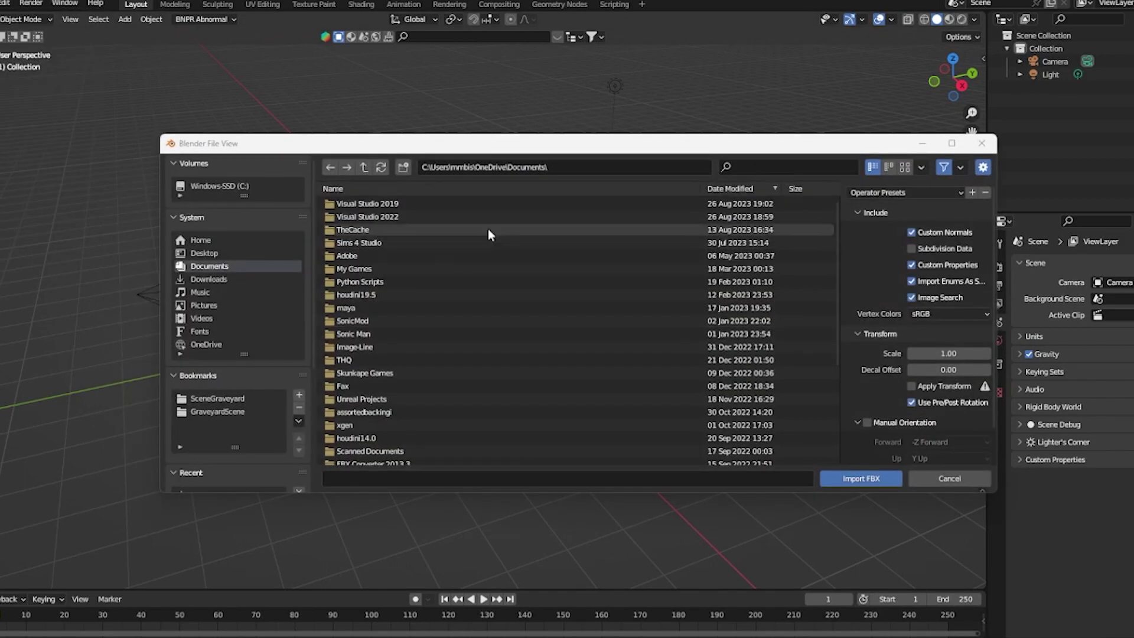
pyautogui.scroll(-3, 201, 425)
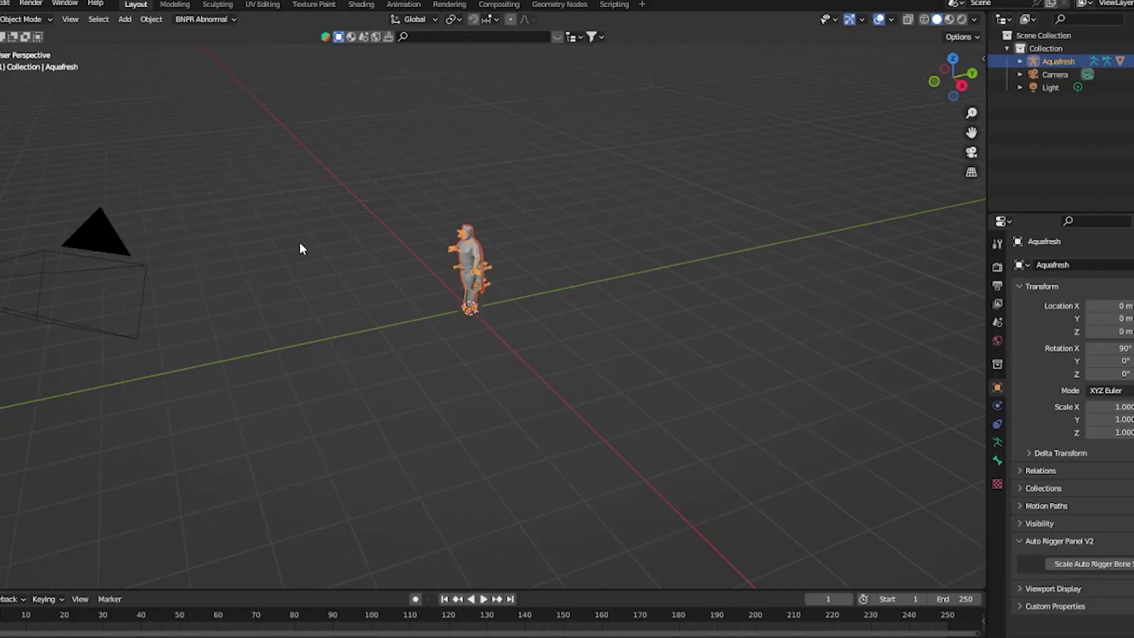
pyautogui.scroll(6, 301, 236)
pyautogui.moveTo(303, 203); pyautogui.dragTo(425, 197, button='middle')
pyautogui.scroll(-4, 425, 197)
pyautogui.moveTo(412, 326); pyautogui.dragTo(422, 265, button='middle')
# Hide the character's body mesh, then switch to the annotation drawing tool
pyautogui.click(423, 264)
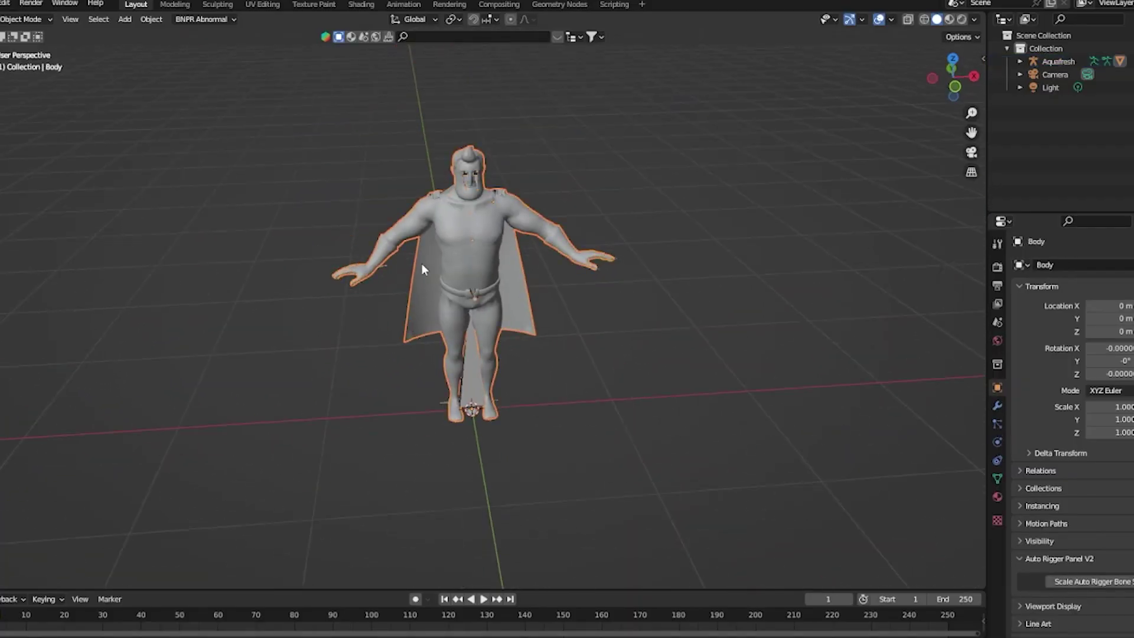
pyautogui.press('h')
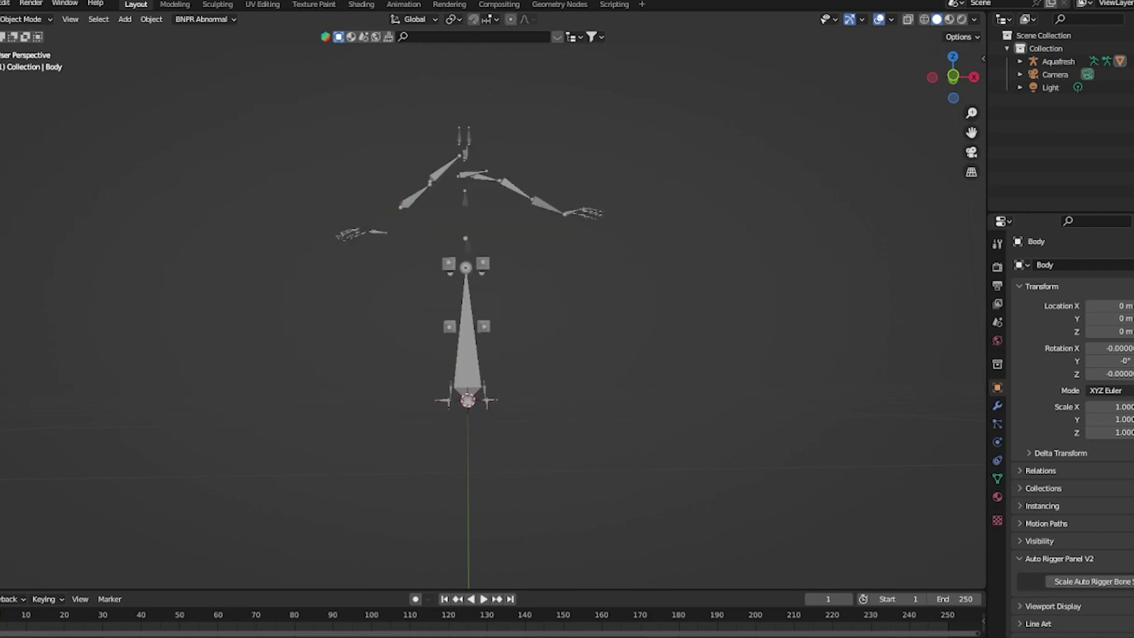
pyautogui.hotkey('shift', 'space')
pyautogui.press('d')
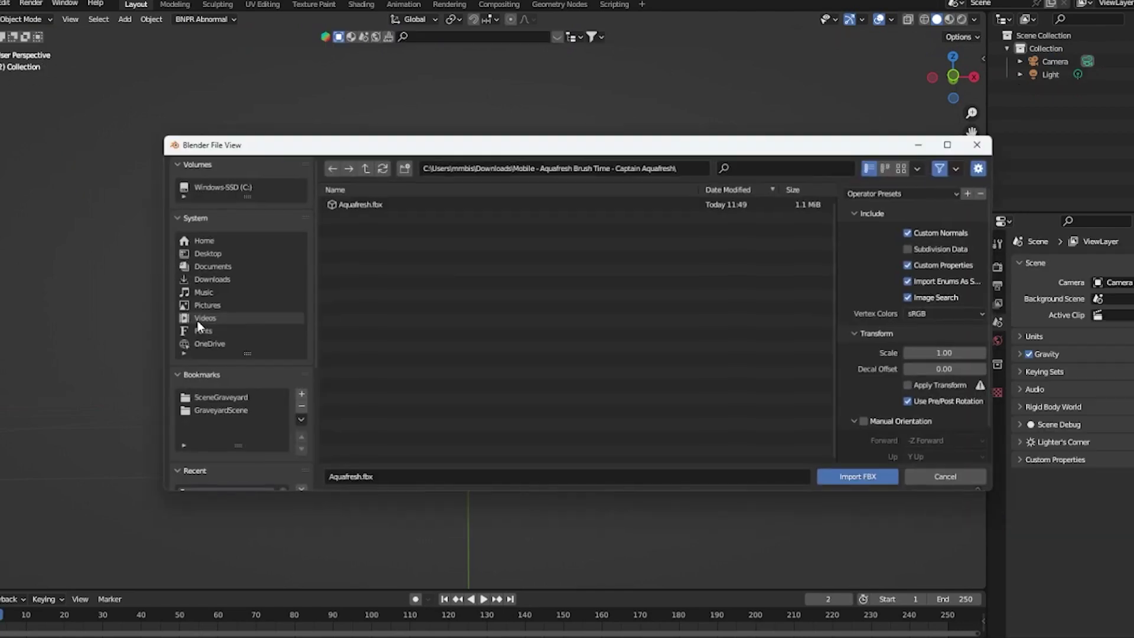
# Import Aquafresh.fbx and hide its Body mesh so only the armature bones show
pyautogui.scroll(-5, 891, 363)
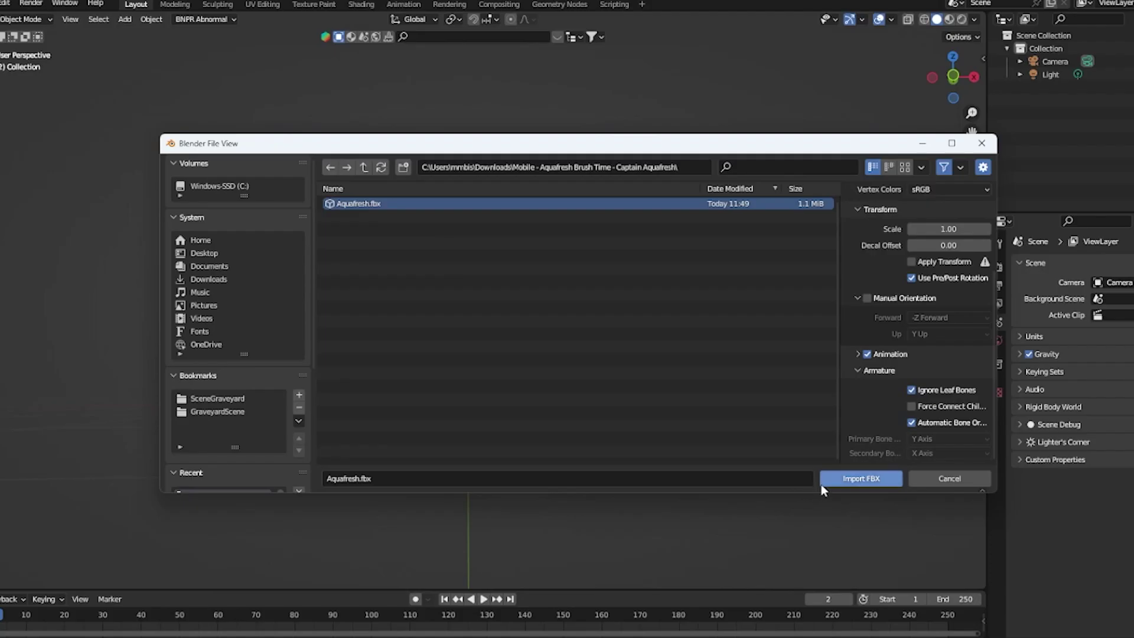
pyautogui.click(845, 483)
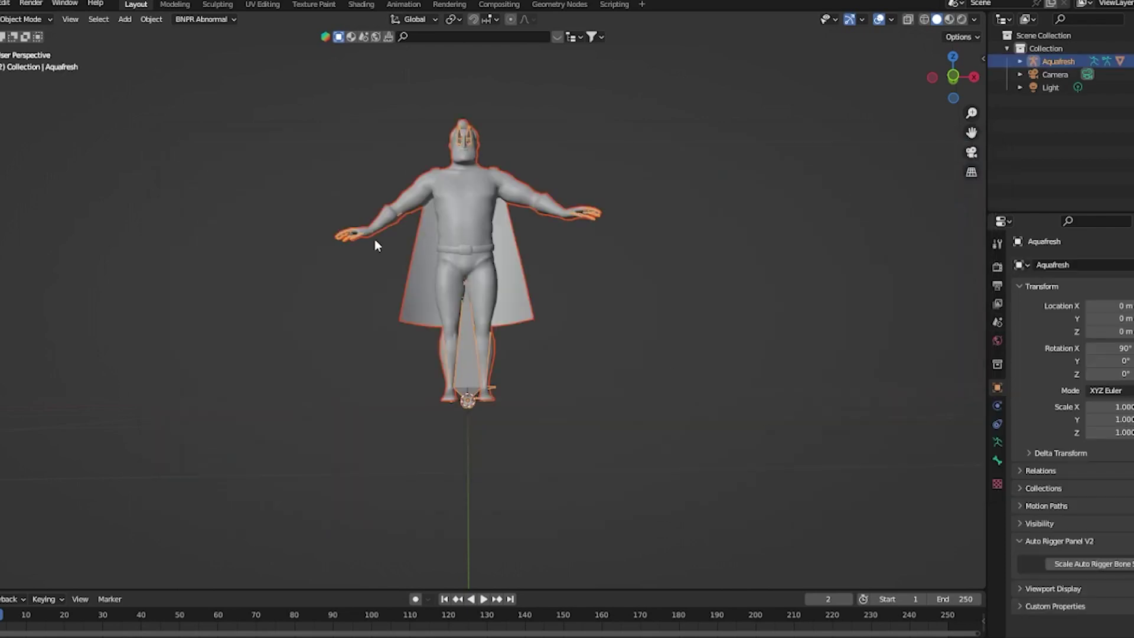
pyautogui.click(459, 210)
pyautogui.press('h')
pyautogui.scroll(3, 425, 289)
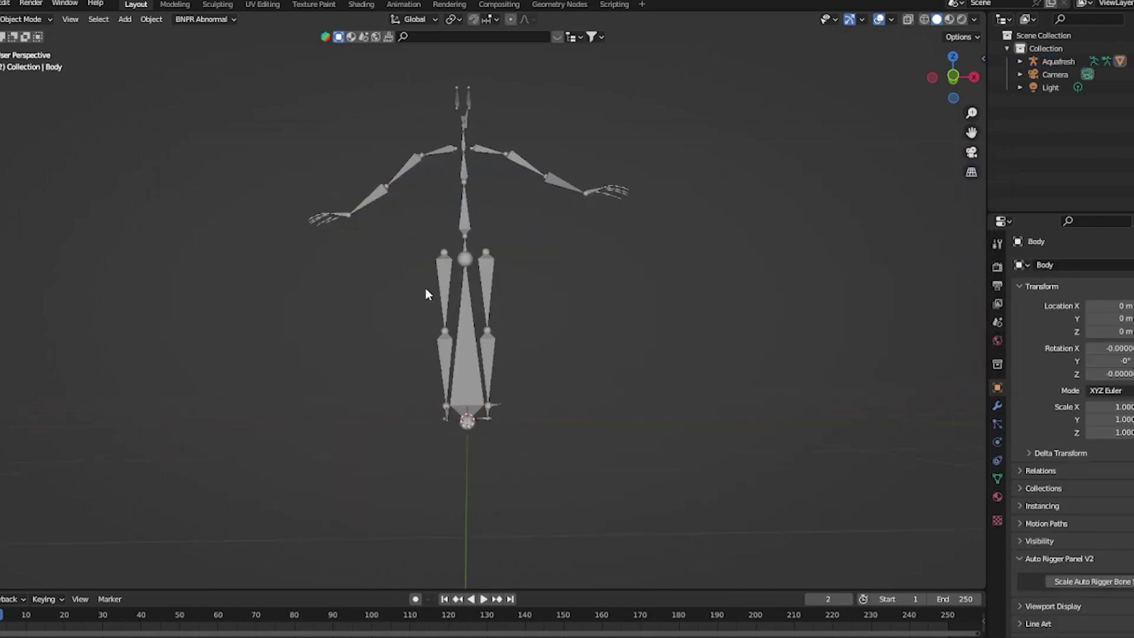
pyautogui.moveTo(404, 208); pyautogui.dragTo(431, 250, button='middle')
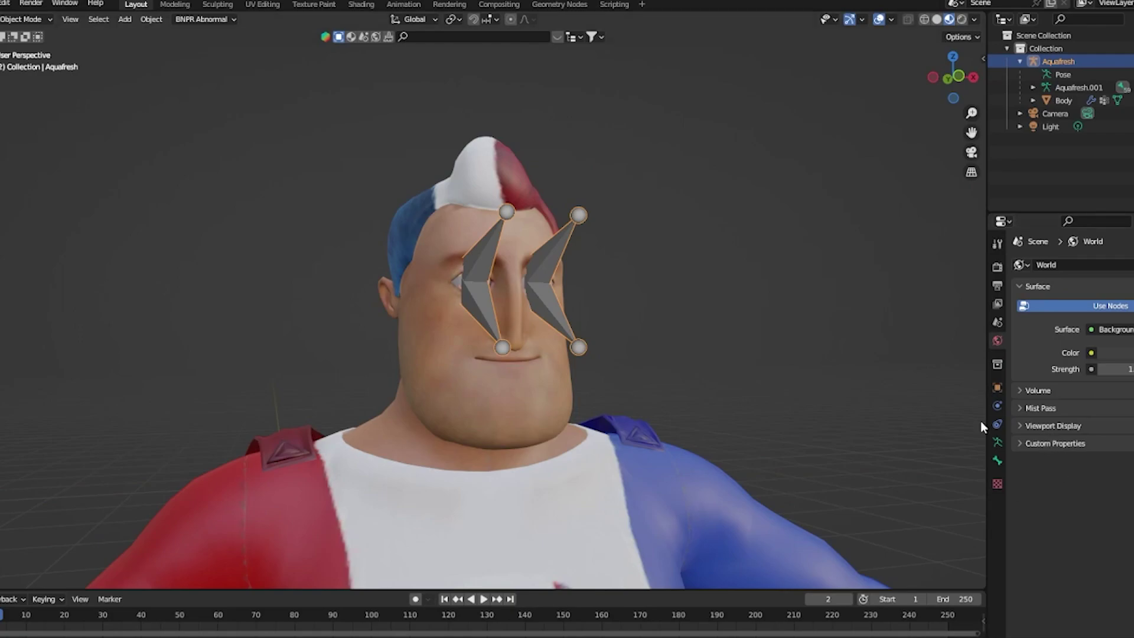
# Turn on In Front in the armature's Viewport Display so bones draw over the mesh
pyautogui.click(997, 440)
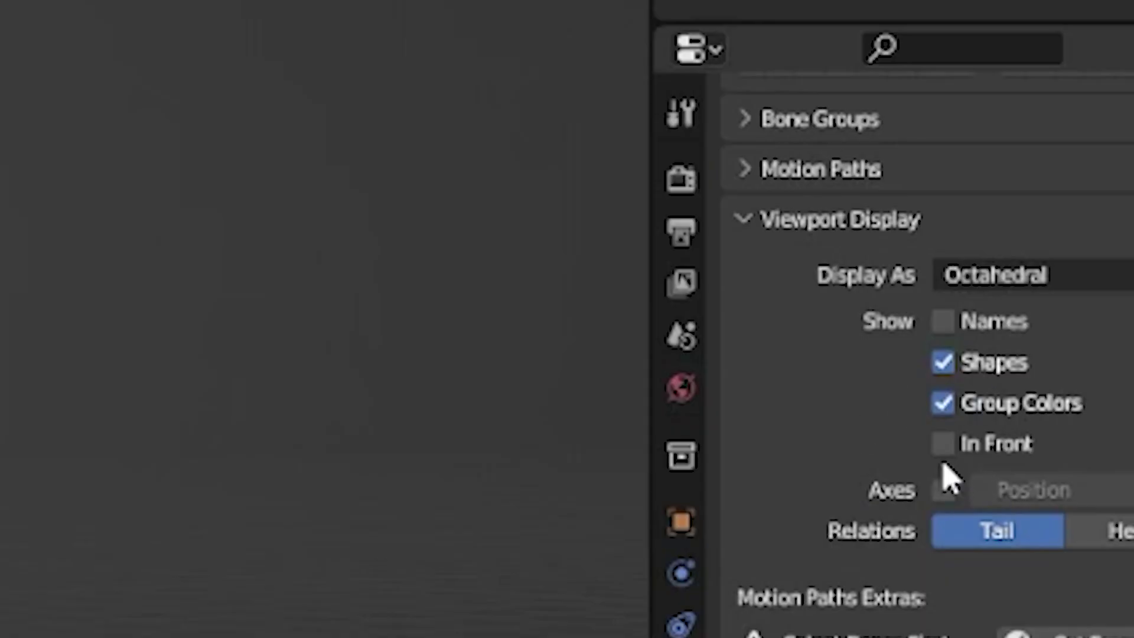
pyautogui.click(943, 443)
pyautogui.moveTo(336, 235); pyautogui.dragTo(299, 248, button='middle')
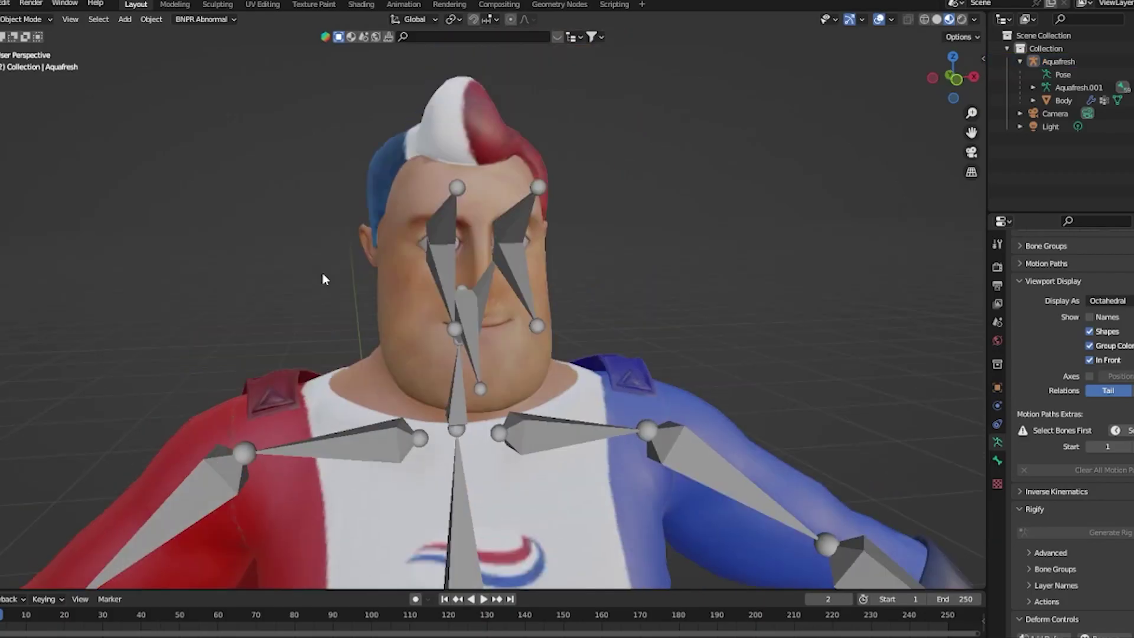
pyautogui.scroll(-2, 299, 248)
pyautogui.keyDown('shift'); pyautogui.moveTo(302, 289); pyautogui.dragTo(395, 307, button='middle'); pyautogui.keyUp('shift')
# Put the Aquafresh armature in Edit Mode and delete the extra face bones
pyautogui.click(477, 296)
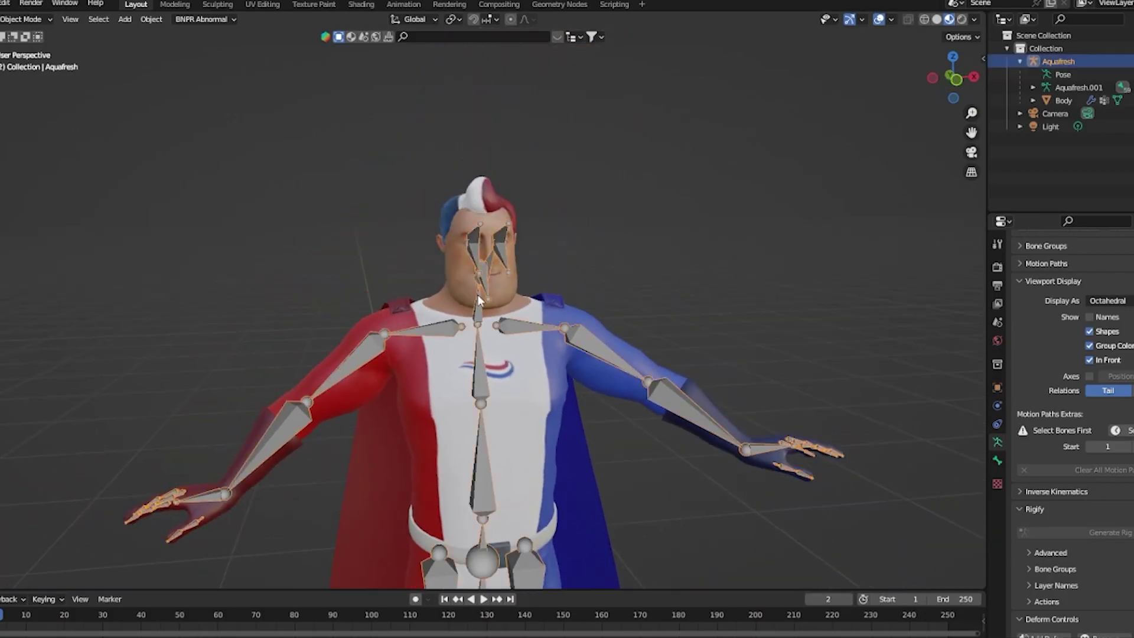
pyautogui.click(27, 18)
pyautogui.click(25, 44)
pyautogui.scroll(2, 331, 207)
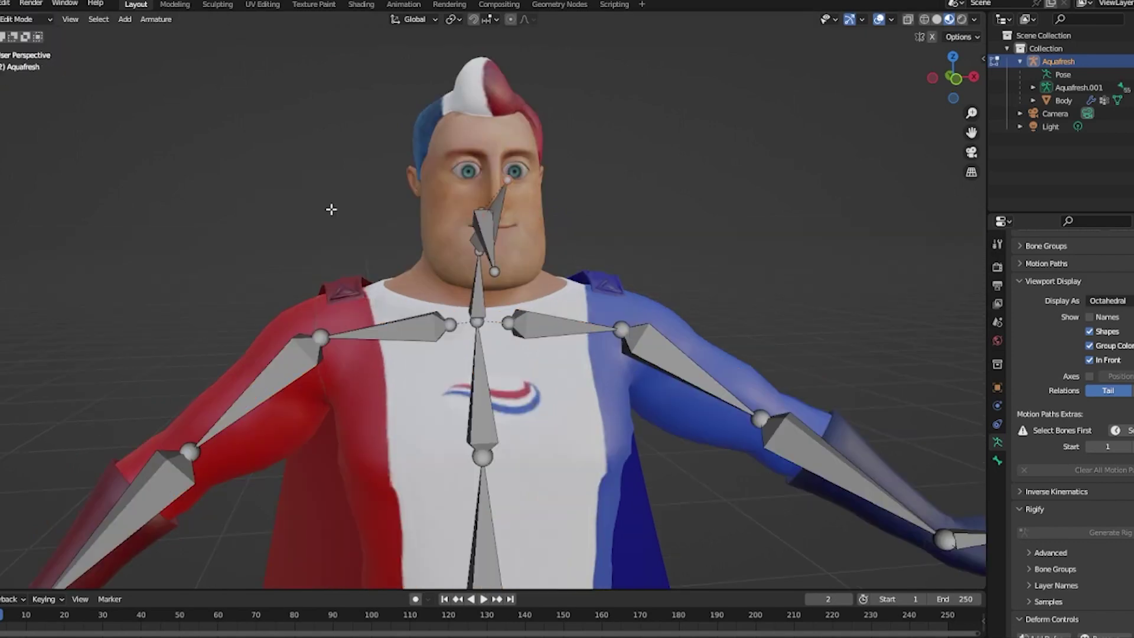
pyautogui.moveTo(331, 208); pyautogui.dragTo(385, 262, button='middle')
pyautogui.press('x')
pyautogui.click(358, 255)
# Delete the stray metarig bone between the legs from the front view
pyautogui.press('KP_1')
pyautogui.click(494, 315)
pyautogui.press('x')
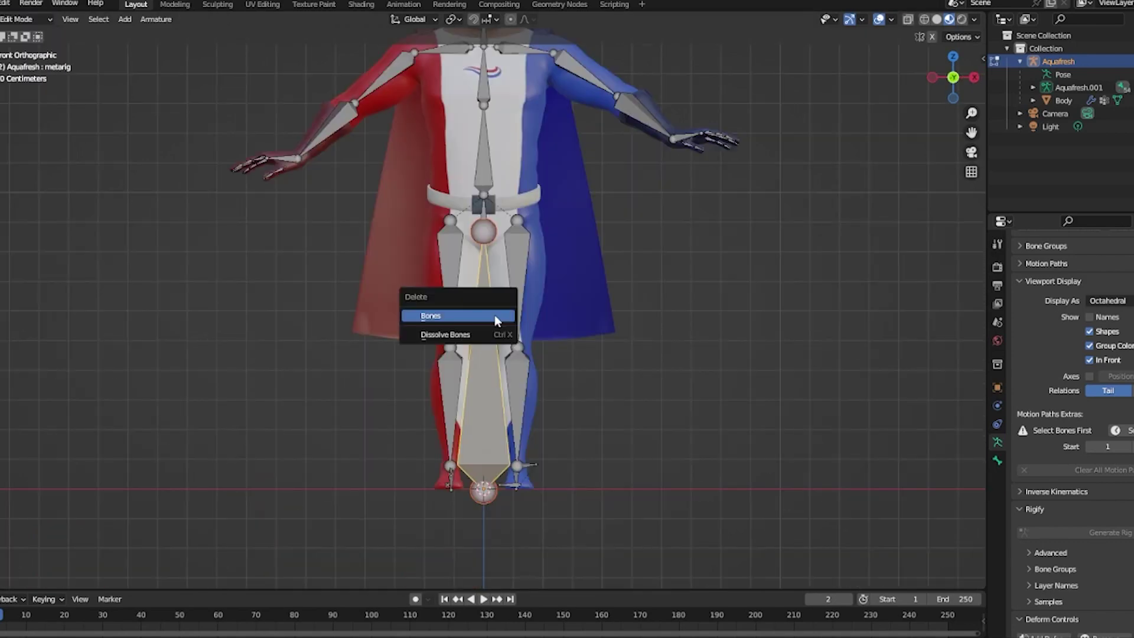
pyautogui.click(494, 314)
pyautogui.scroll(-2, 429, 384)
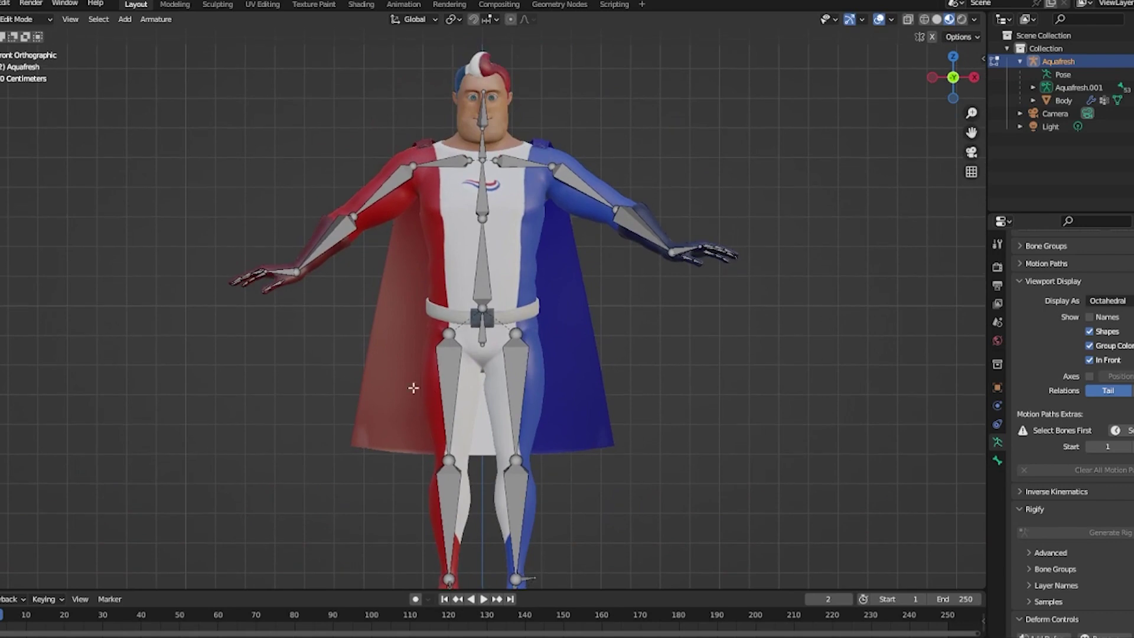
pyautogui.scroll(2, 350, 300)
pyautogui.scroll(-1, 319, 295)
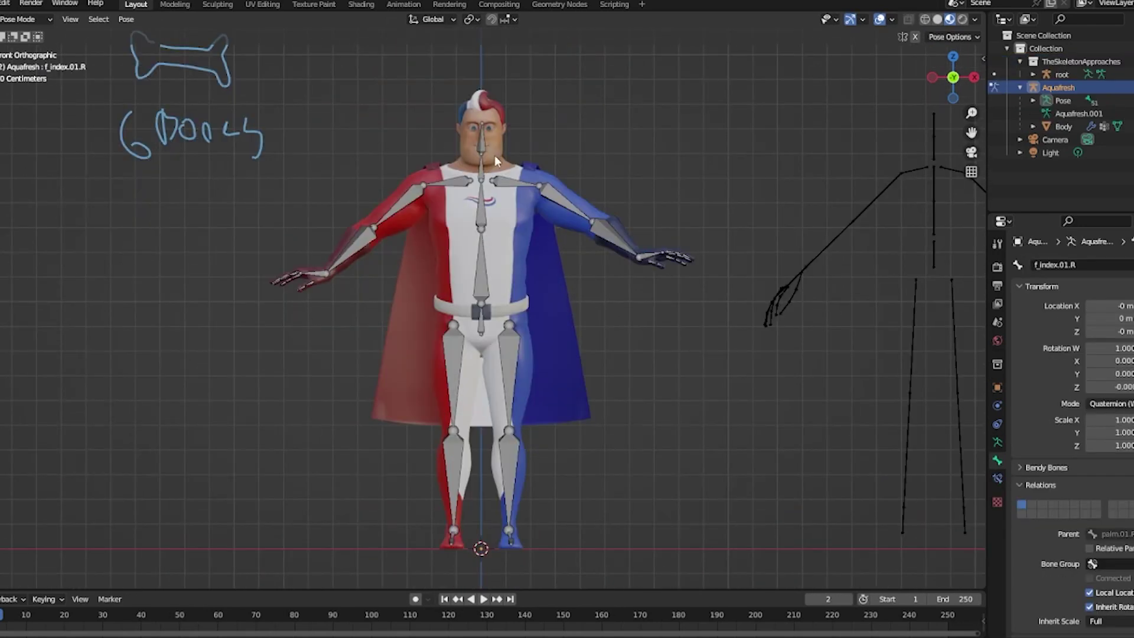
# Rotate the head bone back and orbit to inspect how the face and jaw deform
pyautogui.click(485, 150)
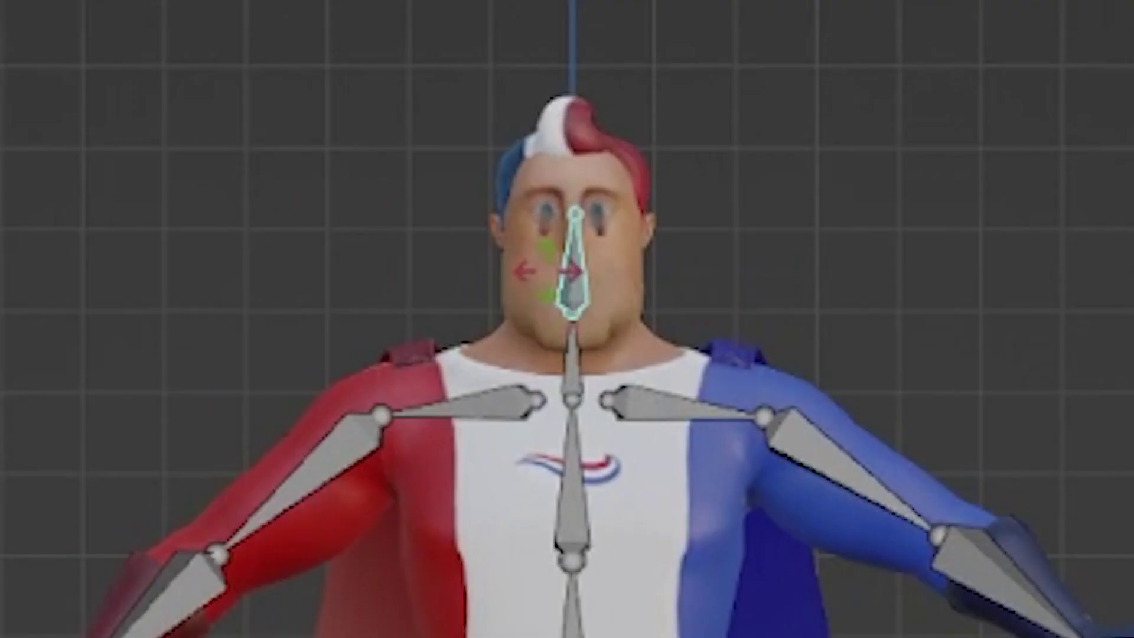
pyautogui.press('r')
pyautogui.press('r')
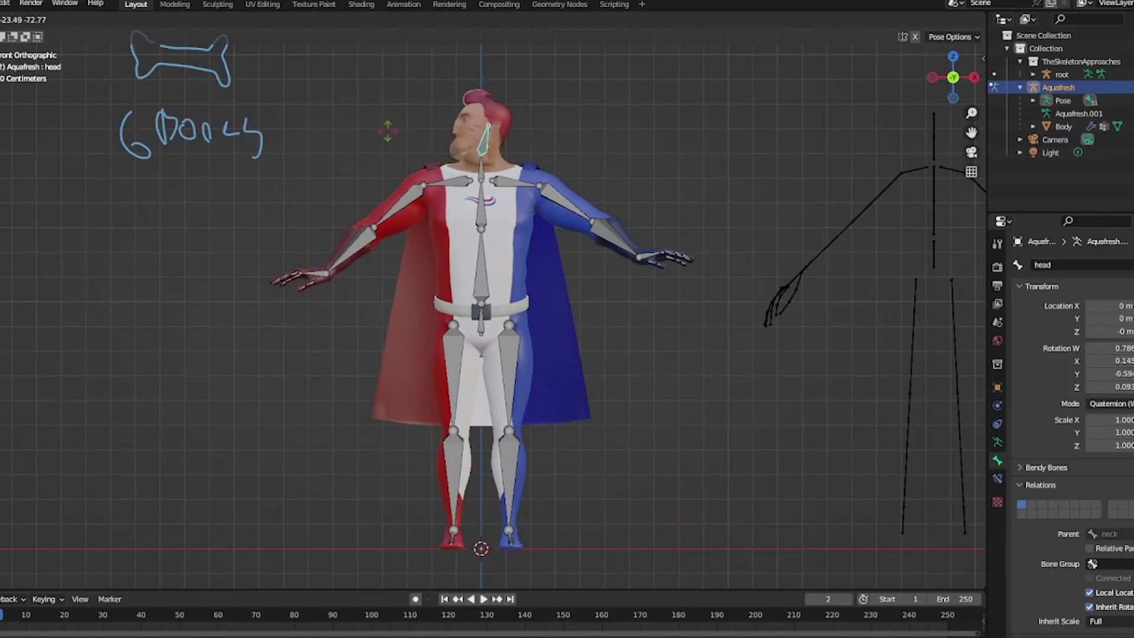
pyautogui.click(351, 410)
pyautogui.press('space')
pyautogui.scroll(5, 399, 268)
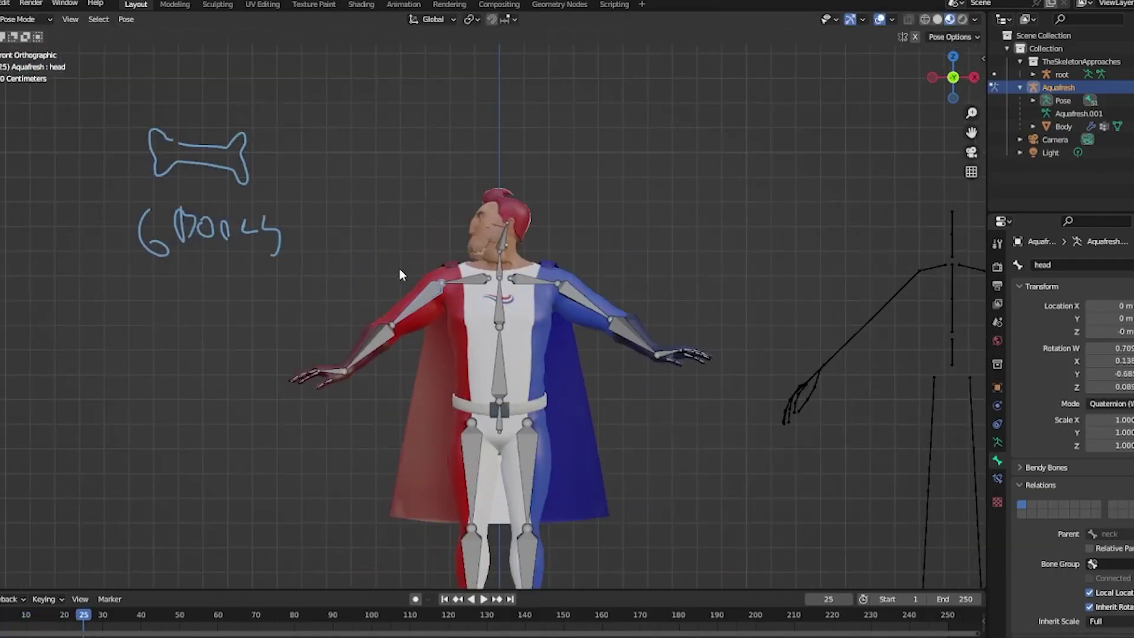
pyautogui.moveTo(378, 300); pyautogui.dragTo(528, 326, button='middle')
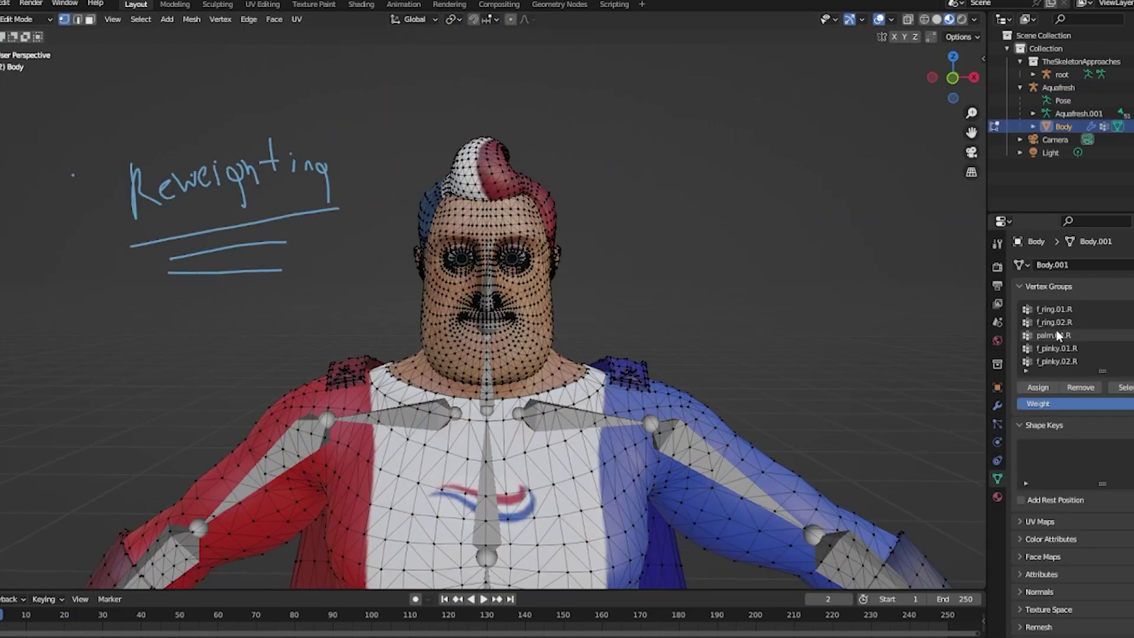
pyautogui.scroll(-3, 1057, 335)
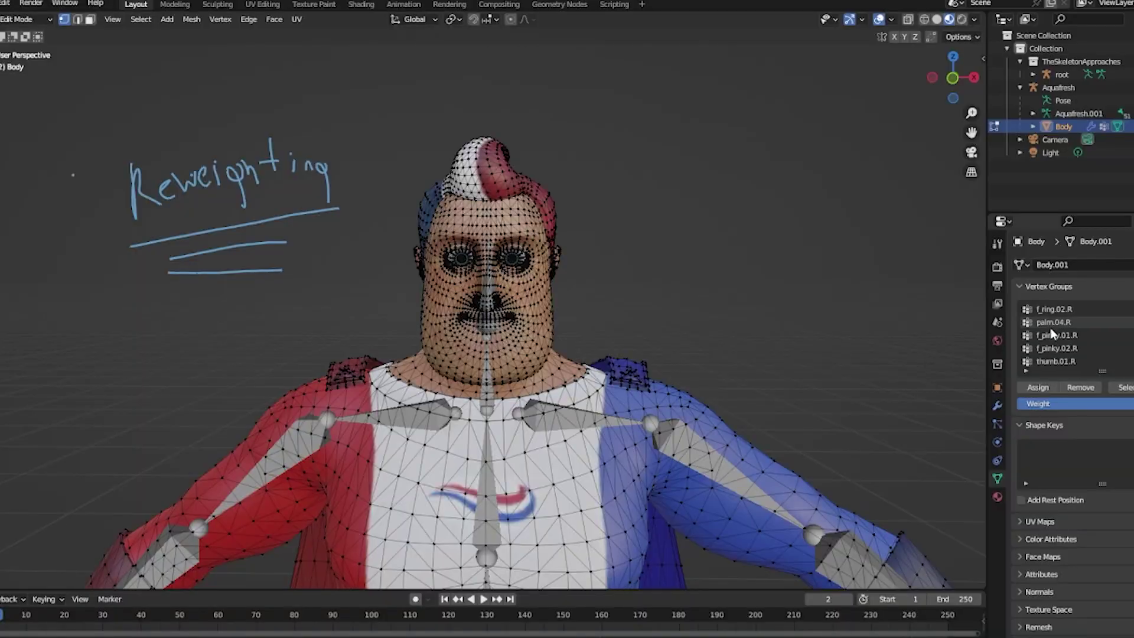
# Select the vertices of the jaw, eyeLid_up.L and eyeLid_down.R vertex groups
pyautogui.scroll(-3, 1048, 327)
pyautogui.scroll(5, 1048, 327)
pyautogui.scroll(4, 1031, 329)
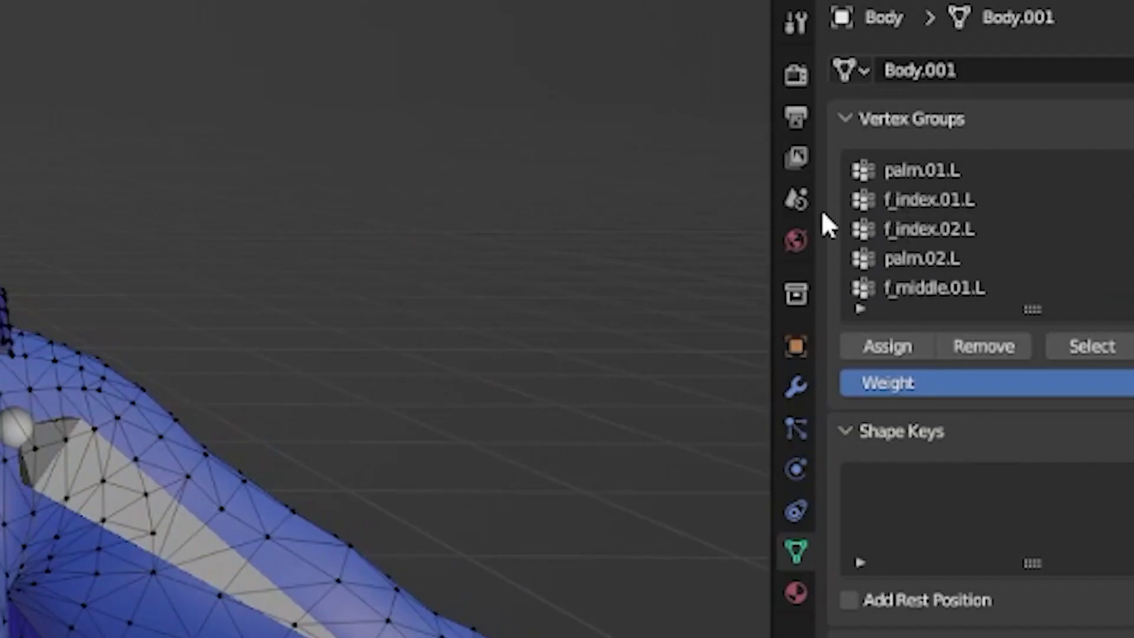
pyautogui.scroll(3, 897, 218)
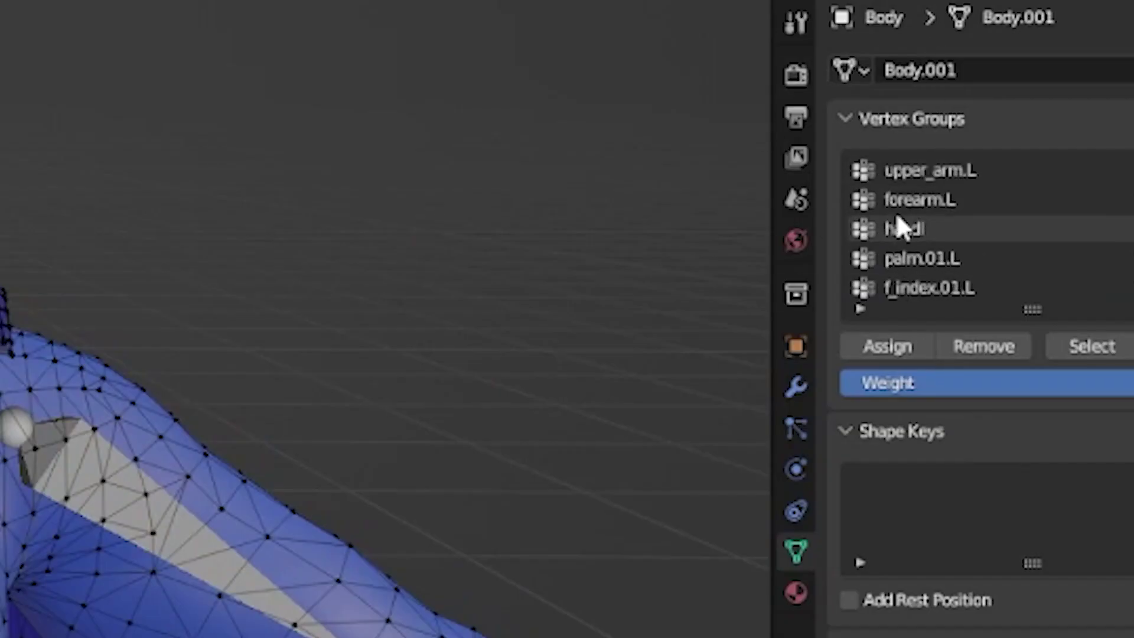
pyautogui.scroll(-15, 921, 234)
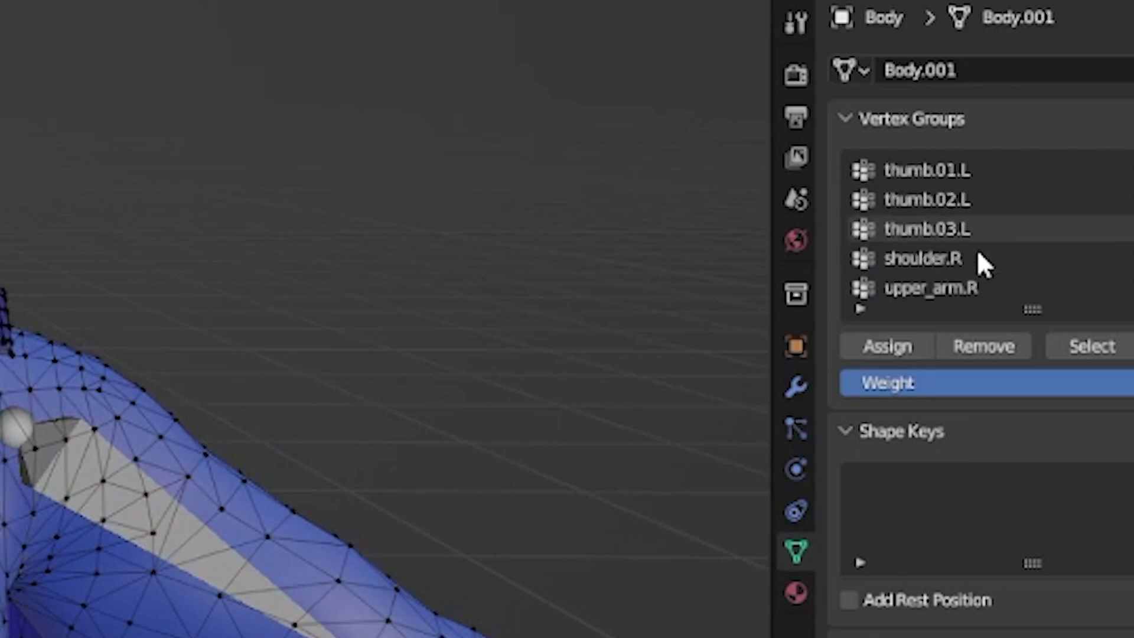
pyautogui.scroll(10, 978, 254)
pyautogui.click(938, 228)
pyautogui.click(1101, 349)
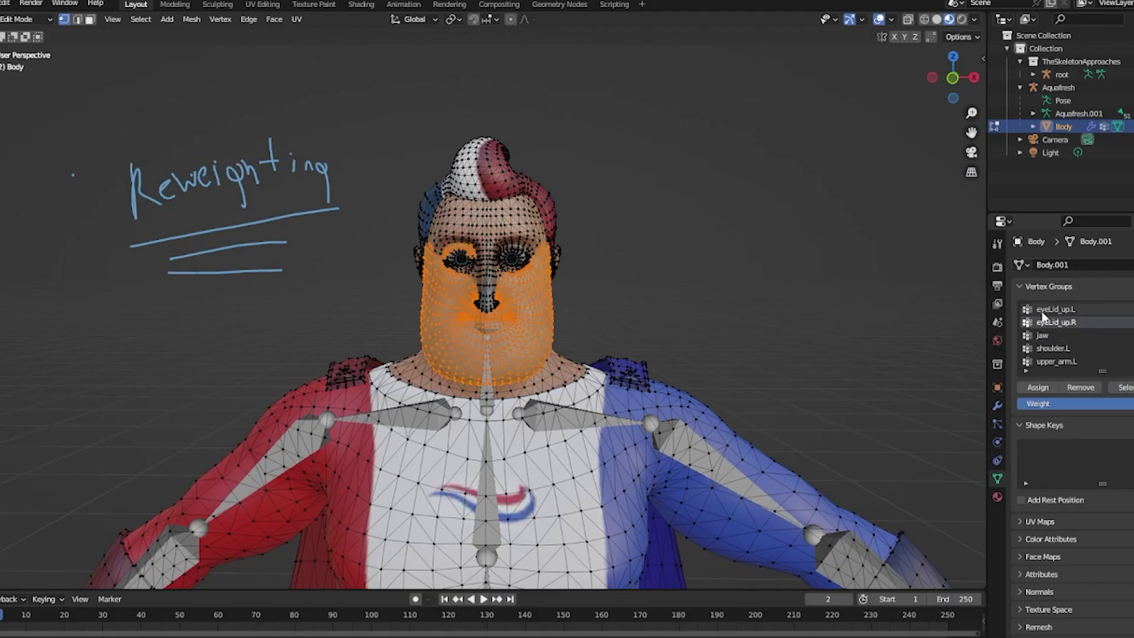
pyautogui.click(726, 168)
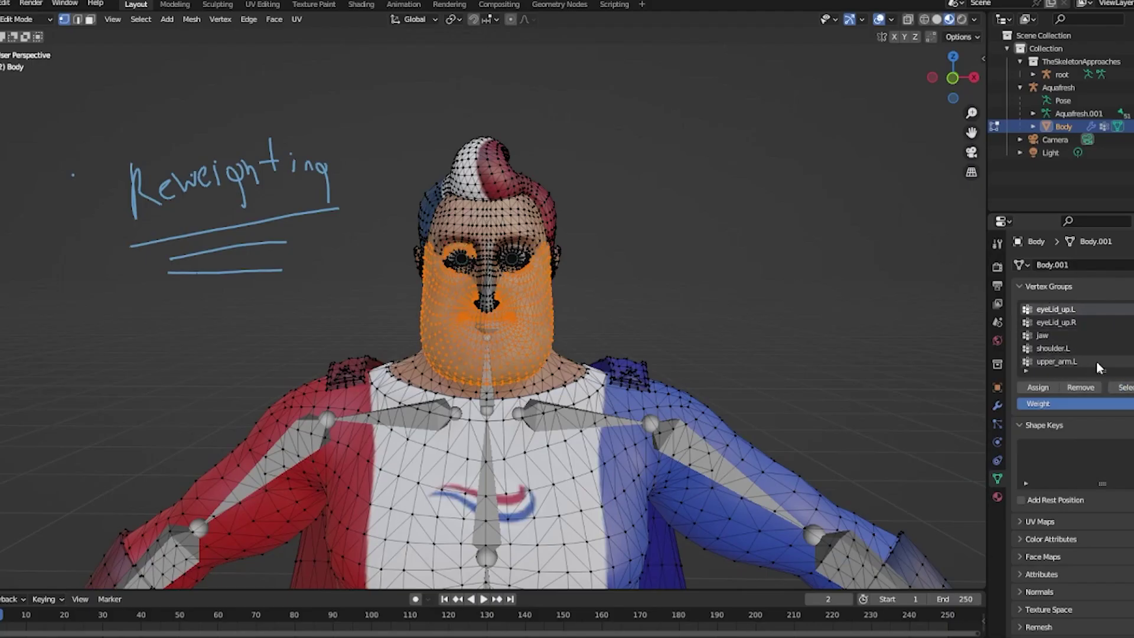
pyautogui.click(998, 473)
pyautogui.scroll(2, 1056, 337)
pyautogui.click(1060, 322)
pyautogui.click(1122, 387)
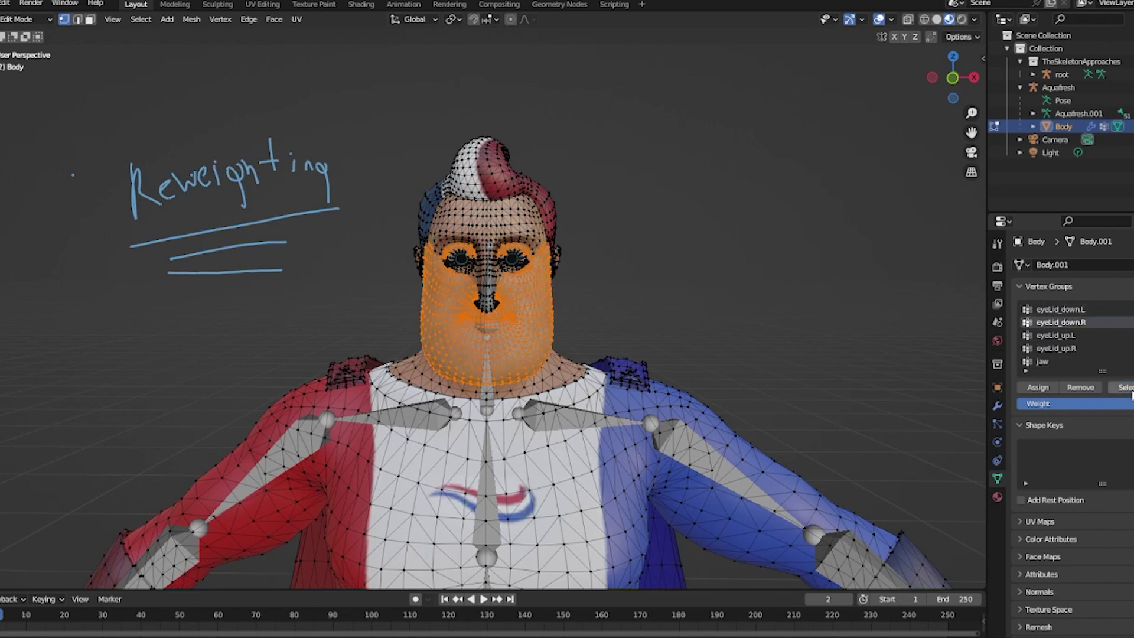
# Assign the selected face vertices to the head vertex group
pyautogui.scroll(1, 1080, 331)
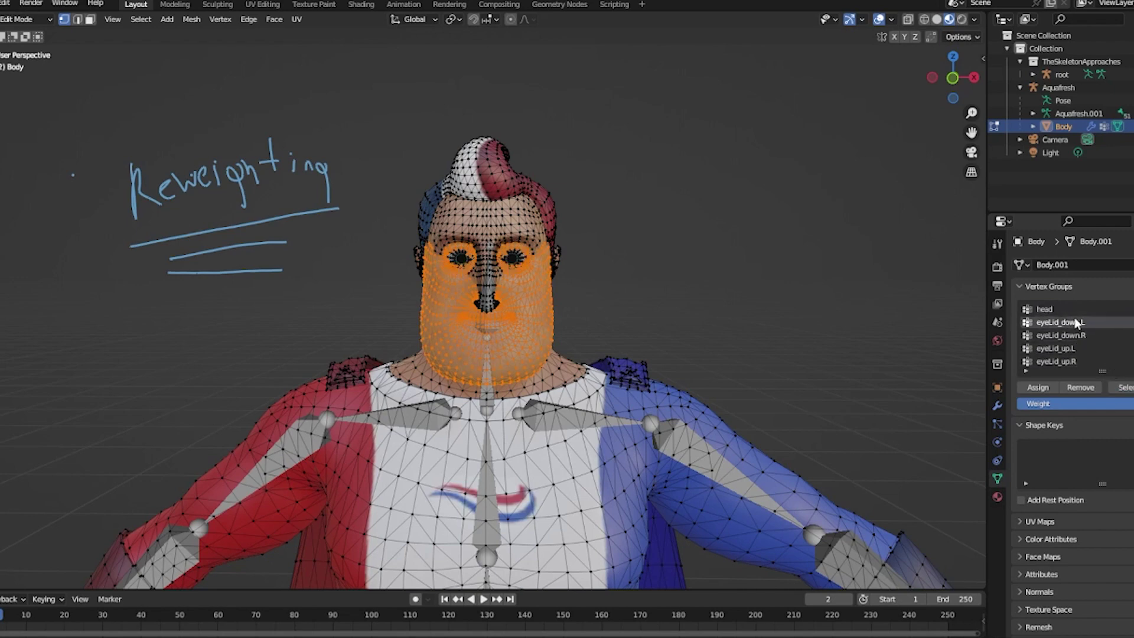
pyautogui.scroll(-10, 1082, 340)
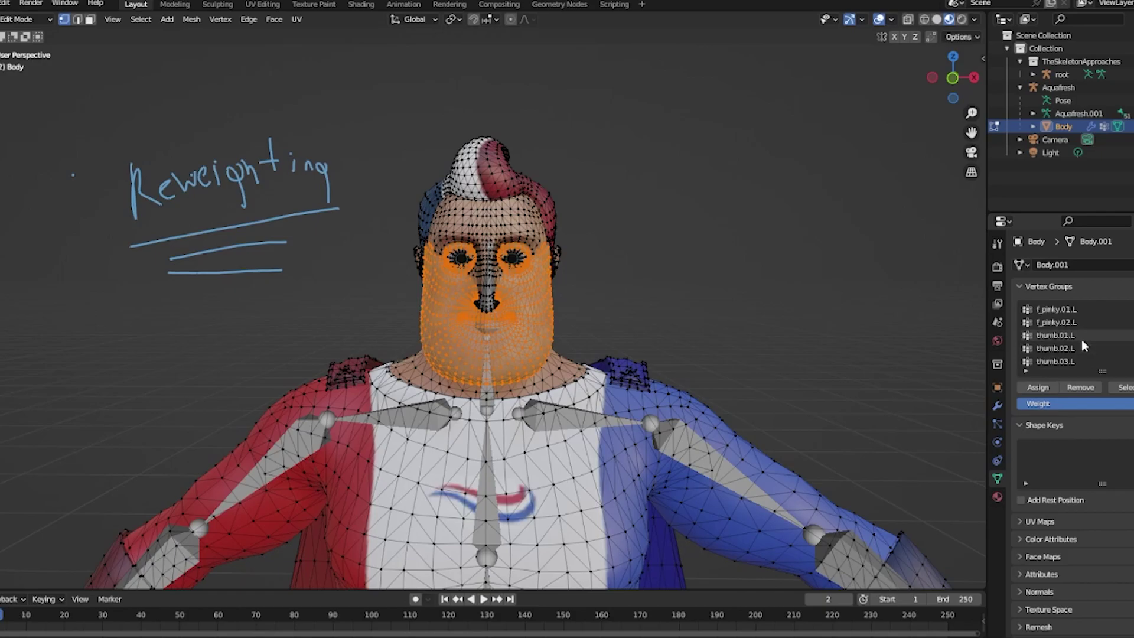
pyautogui.scroll(9, 1079, 333)
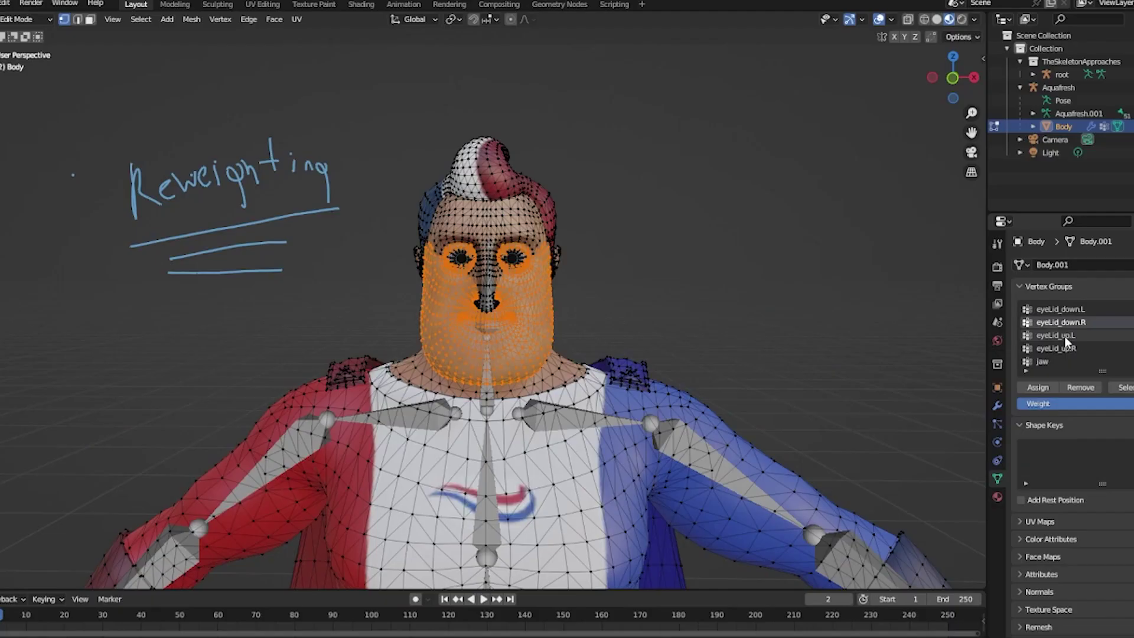
pyautogui.scroll(2, 1072, 331)
pyautogui.scroll(1, 1069, 327)
pyautogui.click(1070, 334)
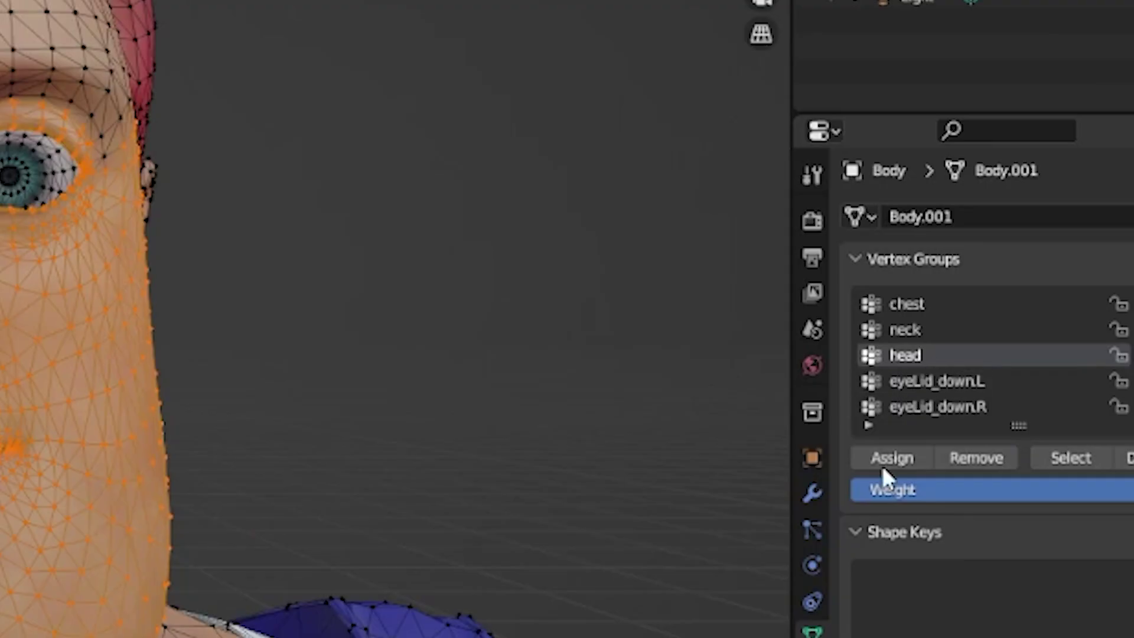
pyautogui.click(1032, 386)
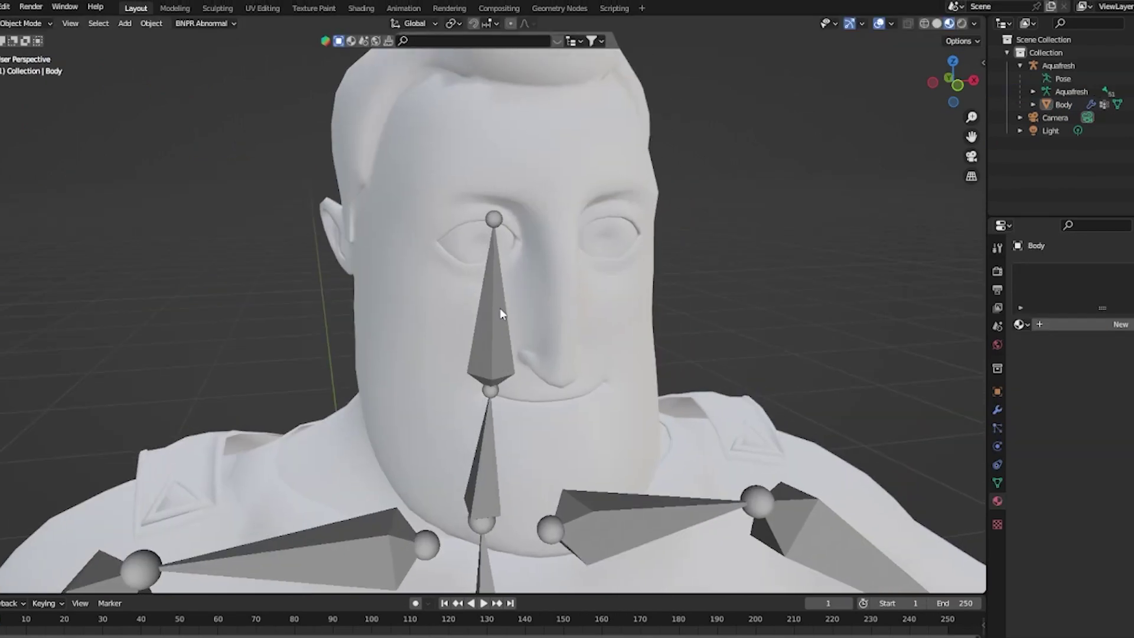
pyautogui.moveTo(499, 307); pyautogui.dragTo(482, 284, button='middle')
# Connect an Image Texture to the Body material's Base Color
pyautogui.scroll(-8, 482, 284)
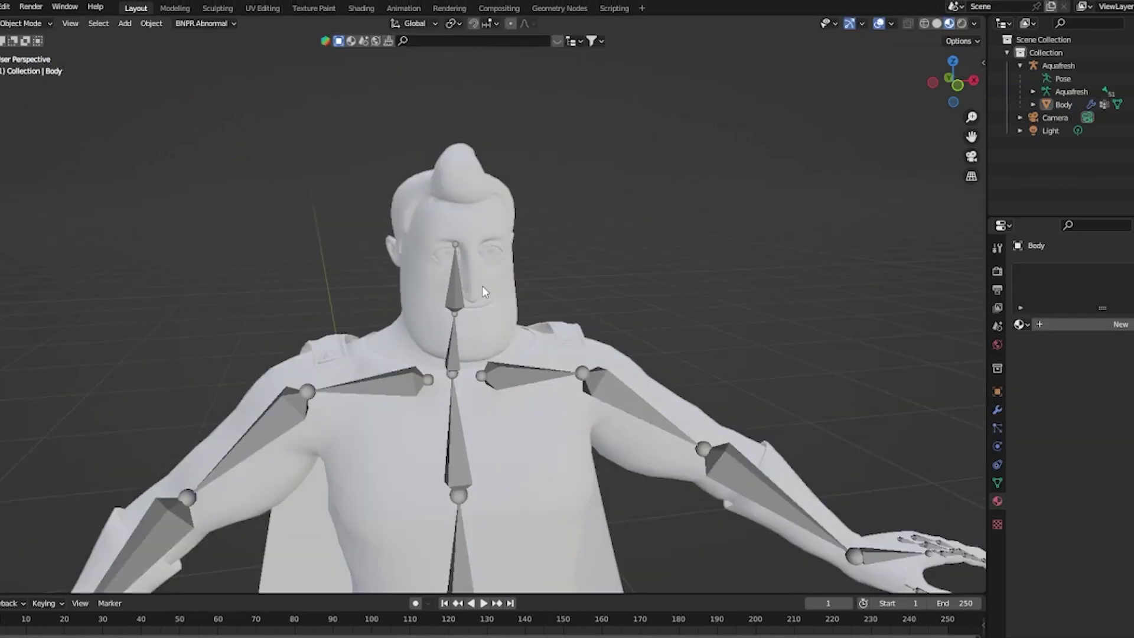
pyautogui.scroll(-1, 544, 246)
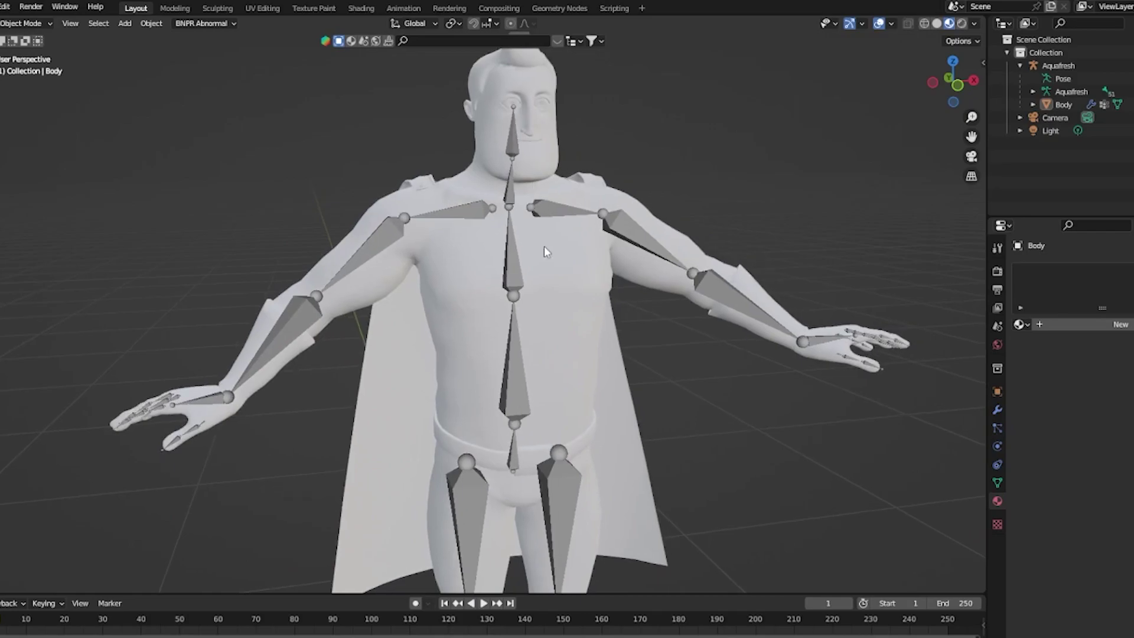
pyautogui.click(544, 246)
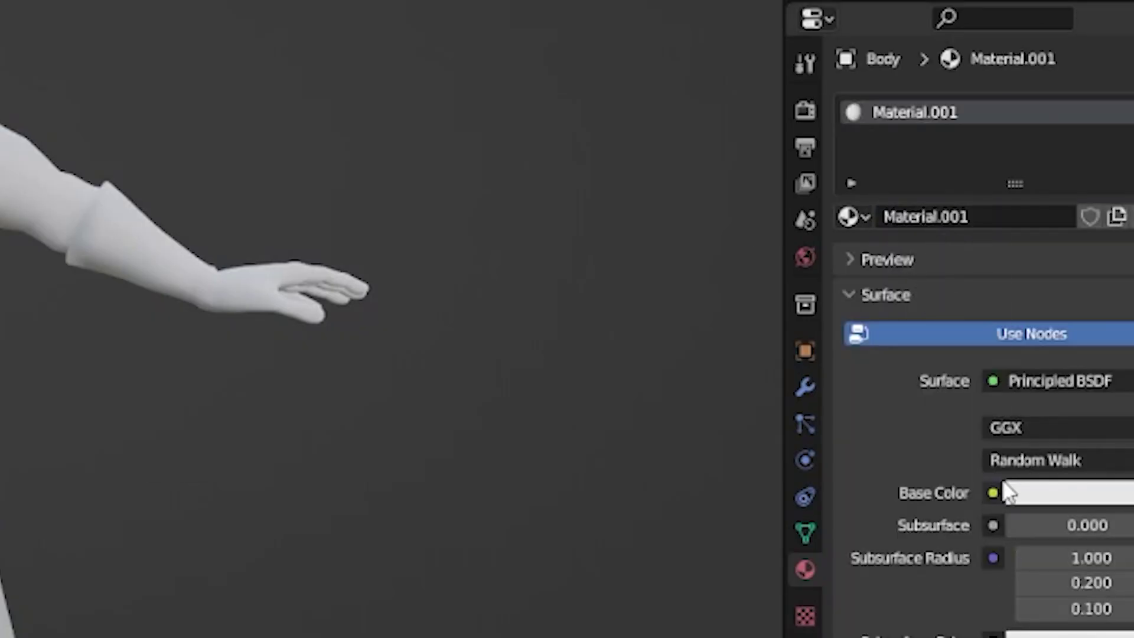
pyautogui.click(993, 492)
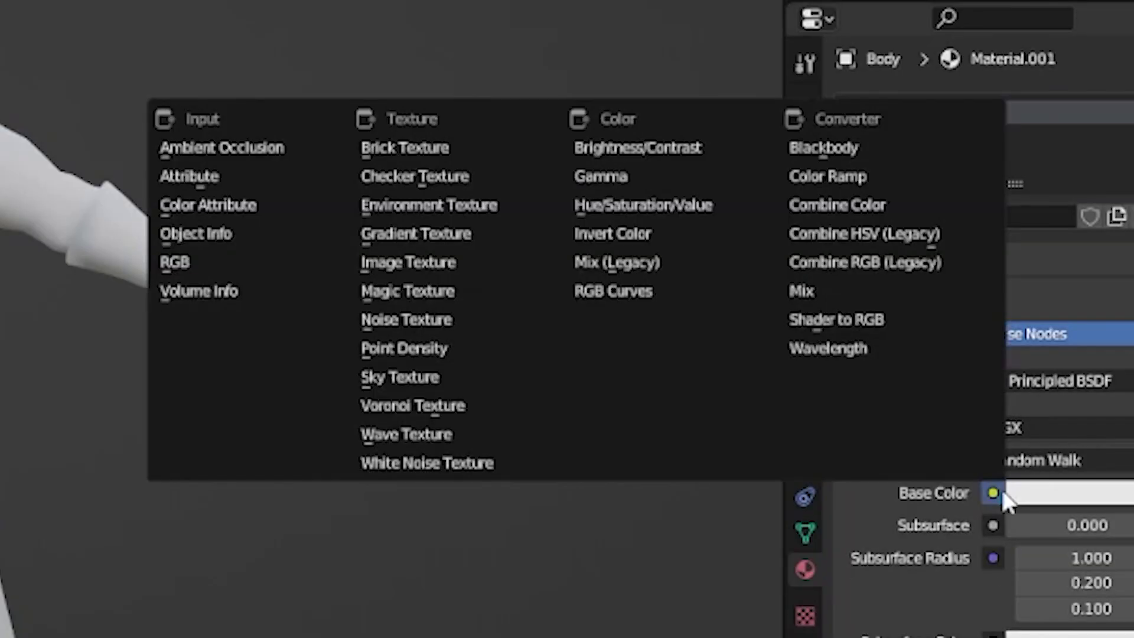
pyautogui.click(378, 265)
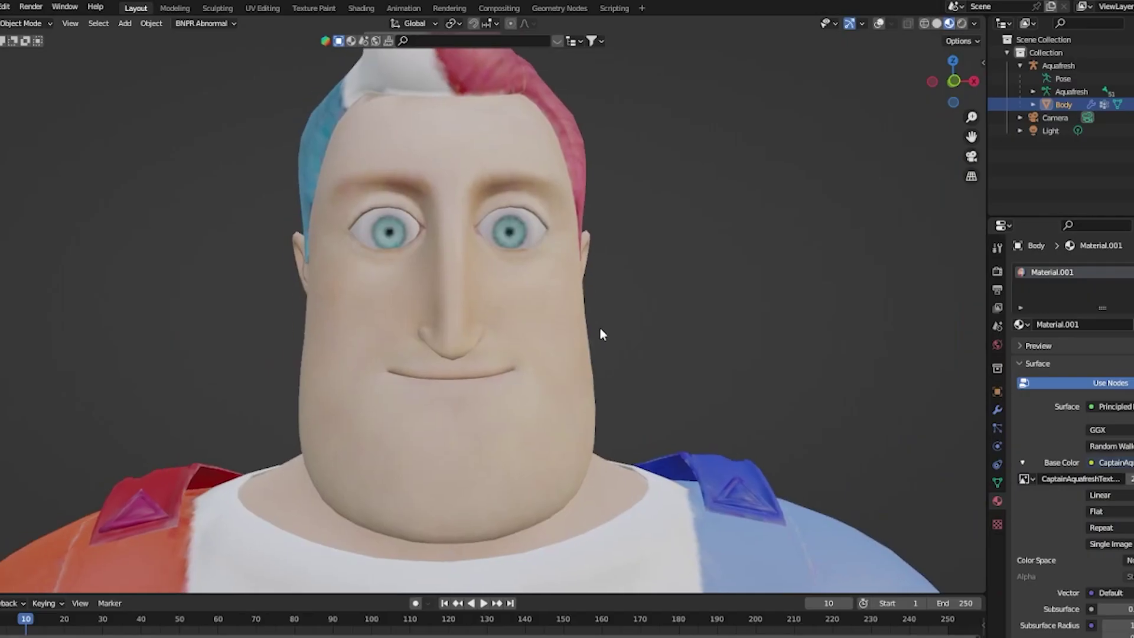
# Change the texture's interpolation from Linear to Closest
pyautogui.scroll(5, 600, 328)
pyautogui.keyDown('shift'); pyautogui.scroll(4, 604, 332); pyautogui.keyUp('shift')
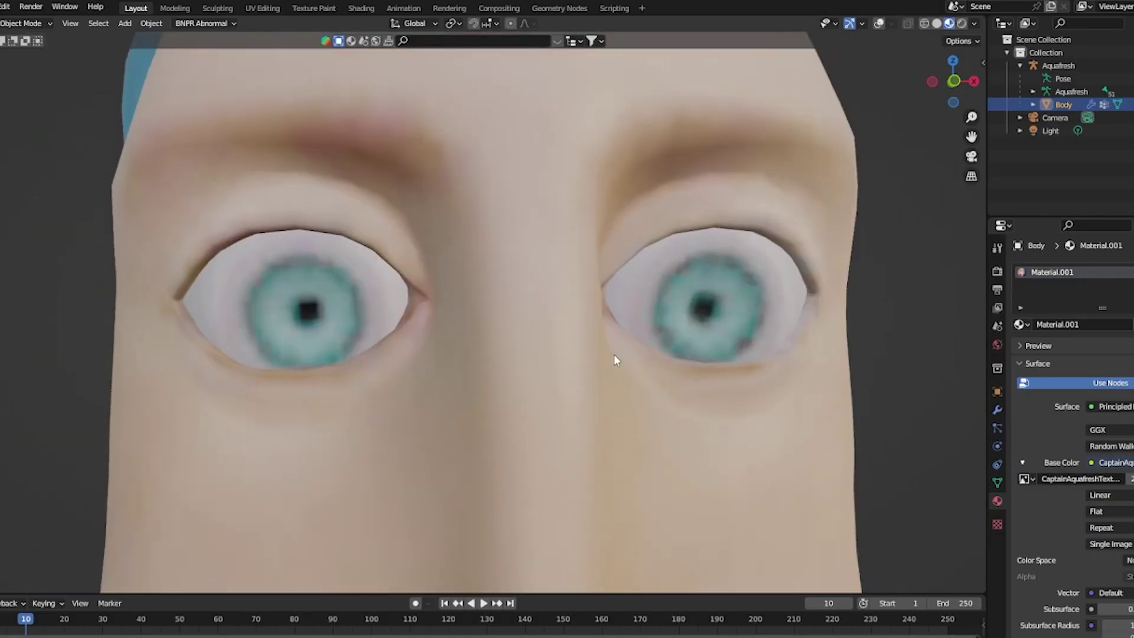
pyautogui.click(1060, 369)
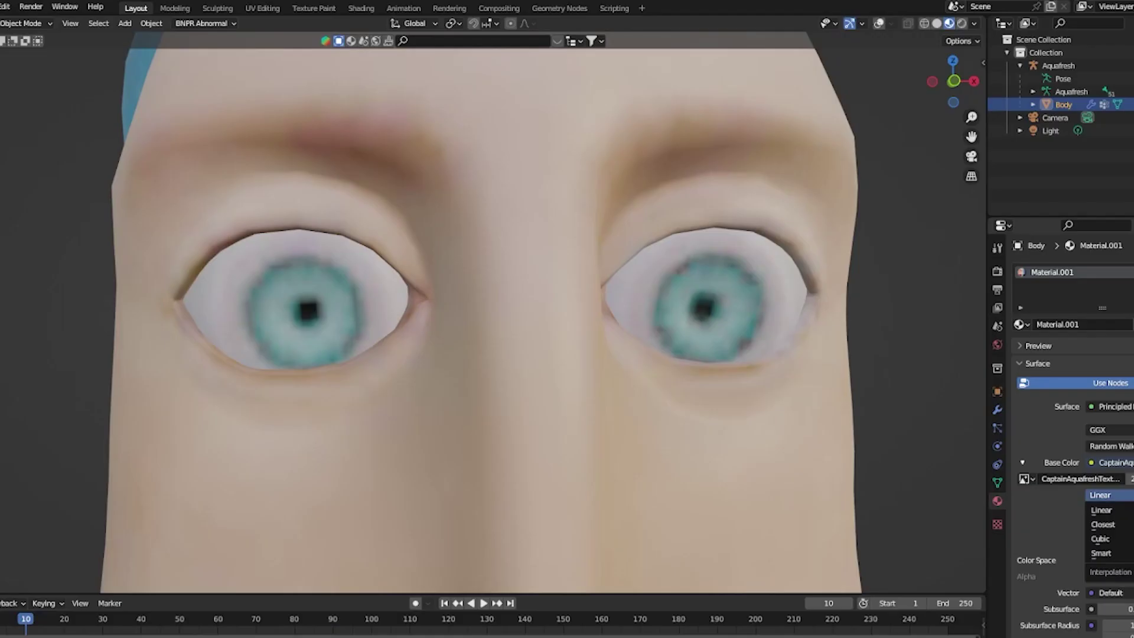
pyautogui.click(978, 438)
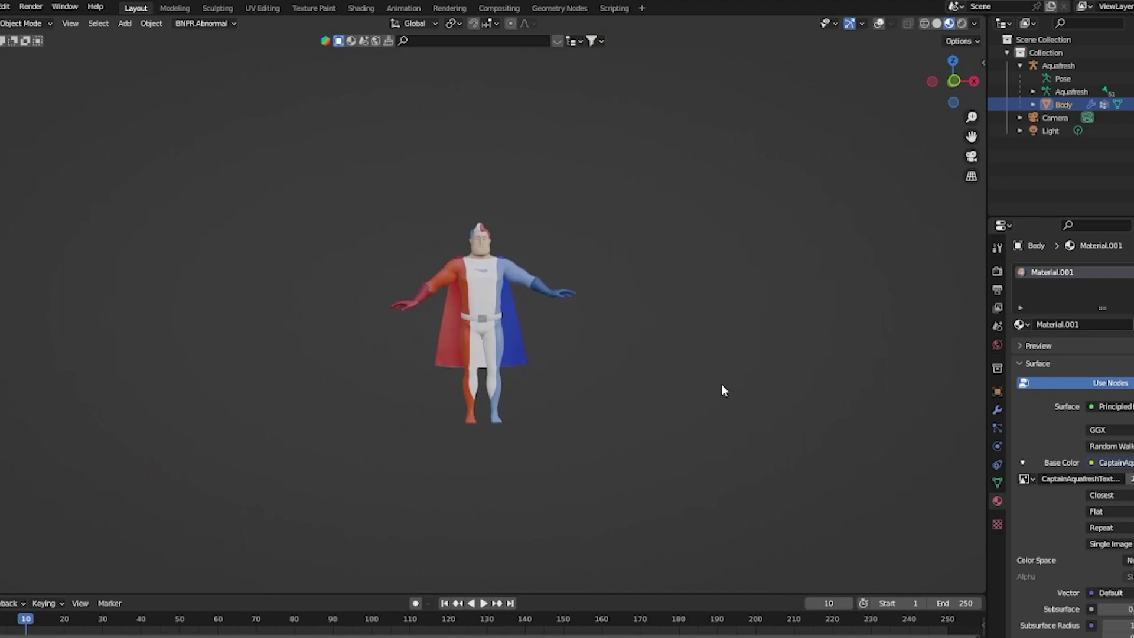
pyautogui.scroll(6, 720, 388)
pyautogui.scroll(5, 717, 425)
pyautogui.keyDown('shift'); pyautogui.scroll(4, 683, 37); pyautogui.keyUp('shift')
pyautogui.scroll(3, 674, 98)
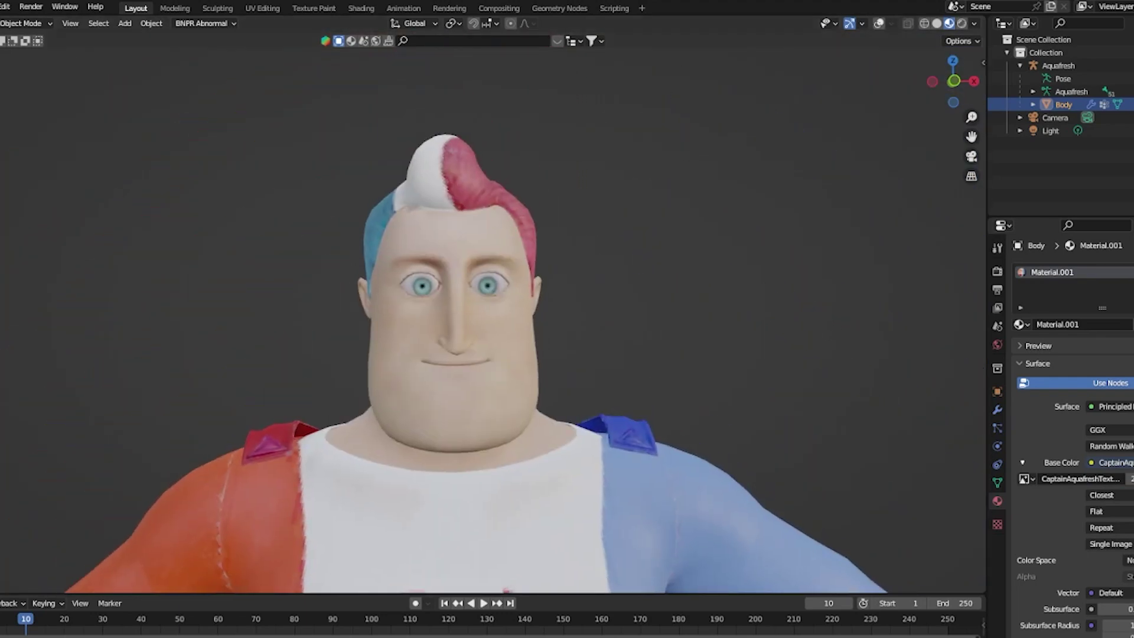
pyautogui.hotkey('alt', 'Tab')
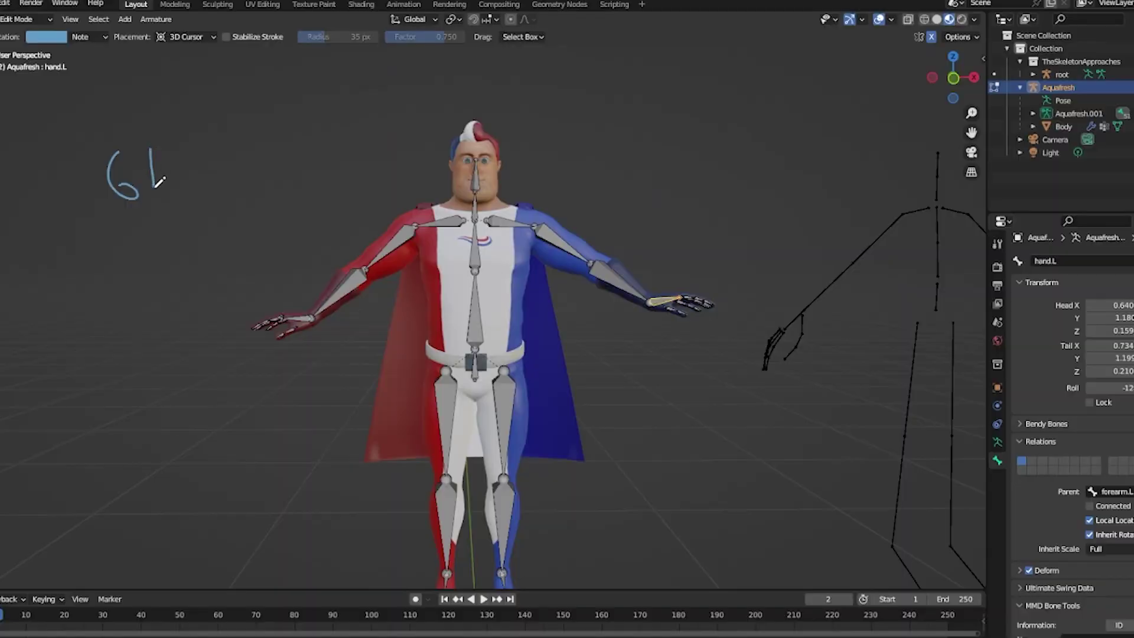
# Sketch annotations beside the handwritten note and switch the armature to Object Mode
pyautogui.moveTo(151, 150)
pyautogui.mouseDown()
pyautogui.moveTo(166, 172)
pyautogui.moveTo(235, 170)
pyautogui.moveTo(251, 198)
pyautogui.mouseUp()
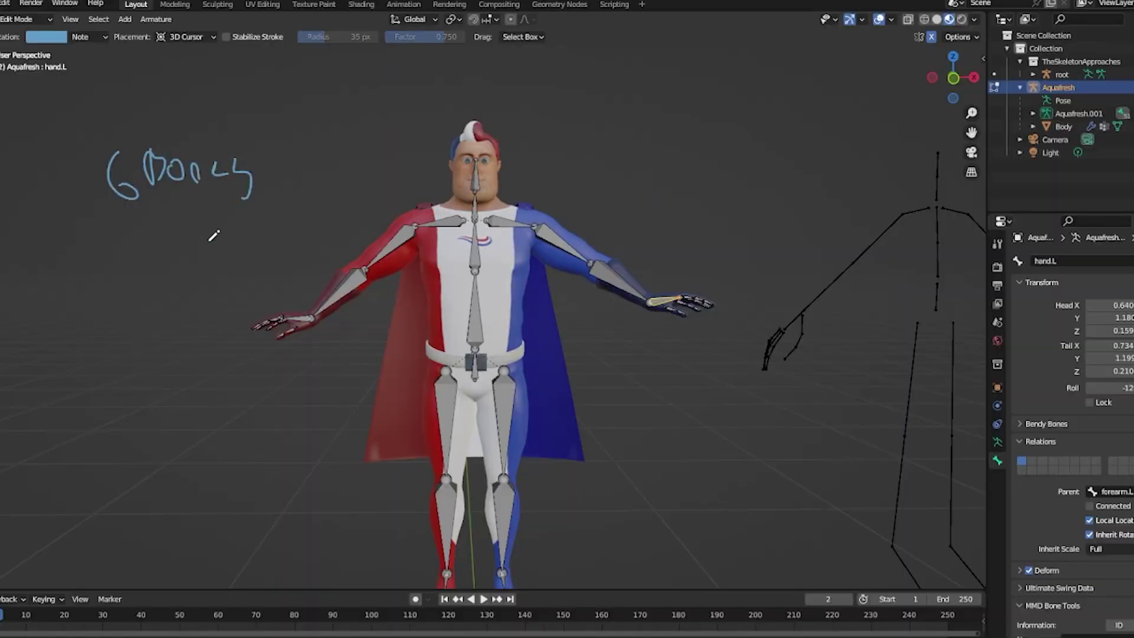
pyautogui.moveTo(150, 84)
pyautogui.mouseDown()
pyautogui.moveTo(195, 88)
pyautogui.moveTo(210, 73)
pyautogui.moveTo(220, 118)
pyautogui.moveTo(153, 100)
pyautogui.moveTo(127, 115)
pyautogui.moveTo(124, 68)
pyautogui.moveTo(144, 81)
pyautogui.mouseUp()
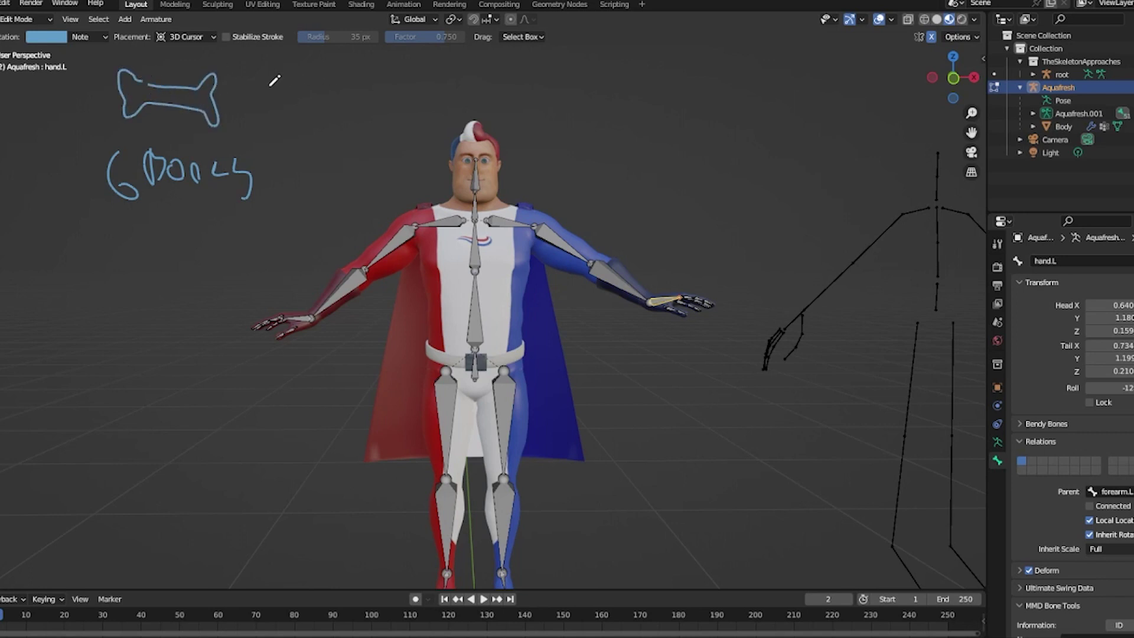
pyautogui.scroll(3, 253, 182)
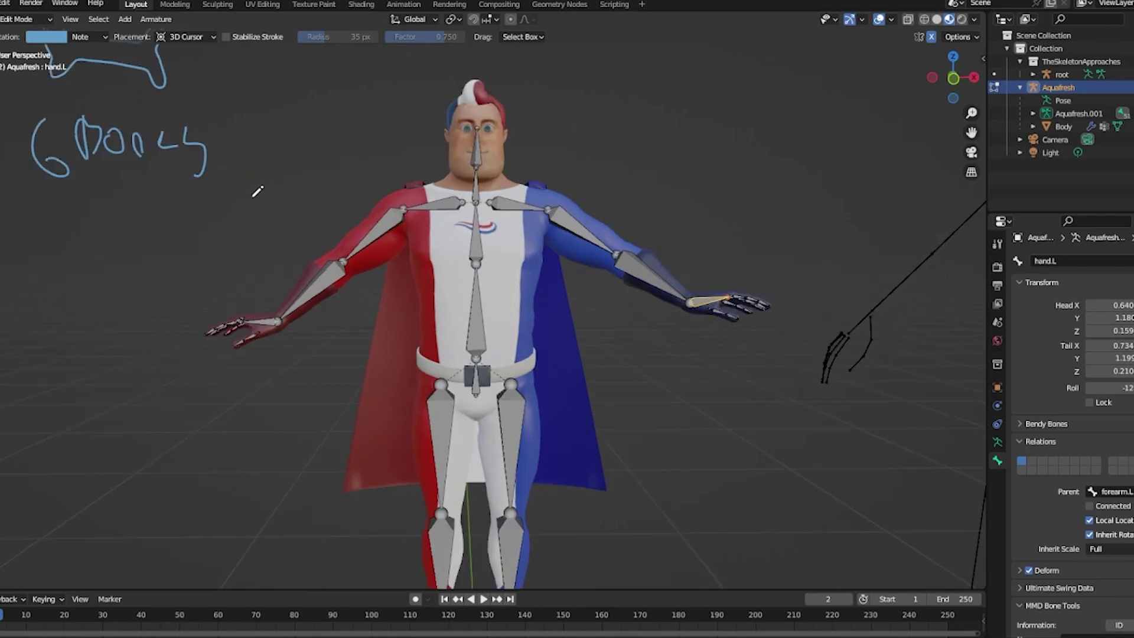
pyautogui.click(23, 19)
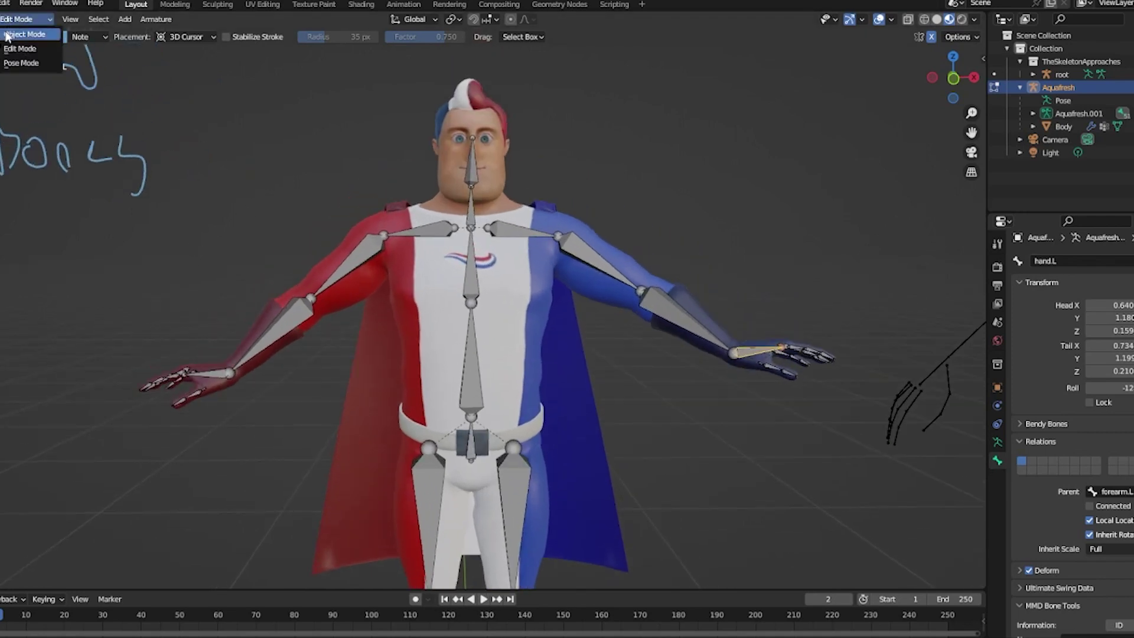
pyautogui.click(20, 32)
pyautogui.scroll(3, 159, 266)
pyautogui.hotkey('alt', 'a')
pyautogui.moveTo(163, 265); pyautogui.dragTo(160, 187, button='middle')
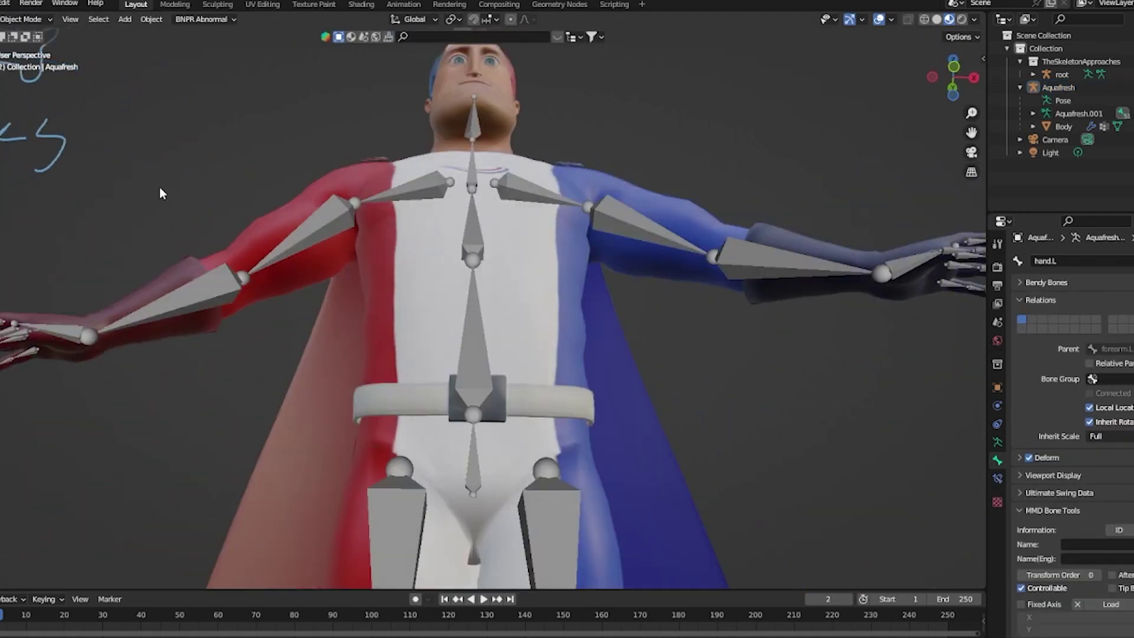
pyautogui.scroll(2, 152, 206)
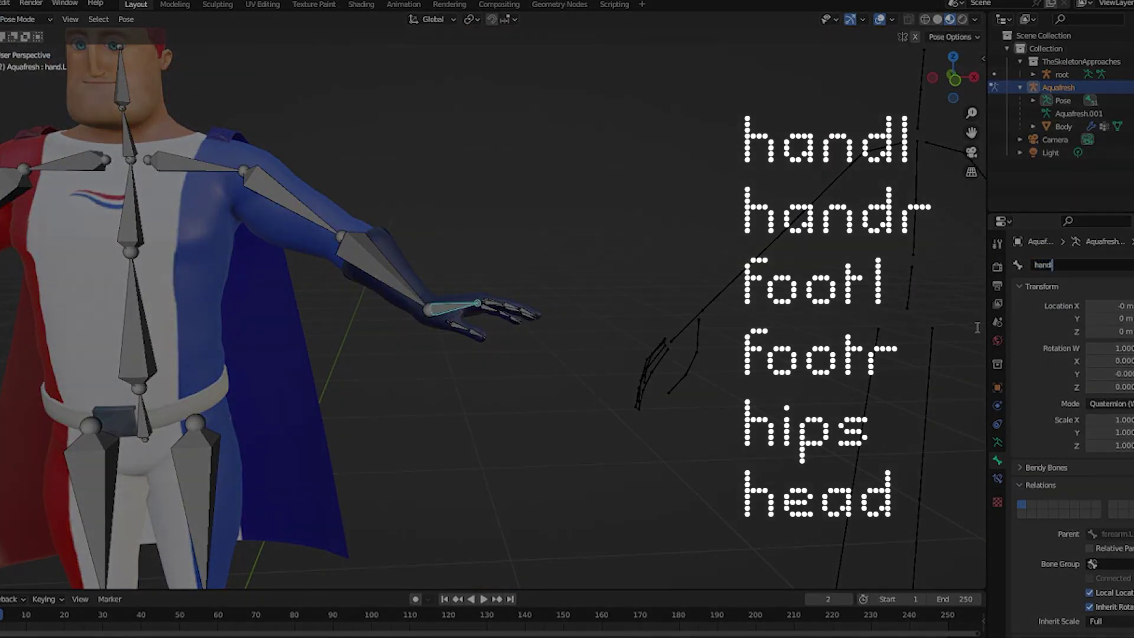
# Rename the hand bones hand.L and hand.R to handl and handr
pyautogui.write('l')
pyautogui.press('Return')
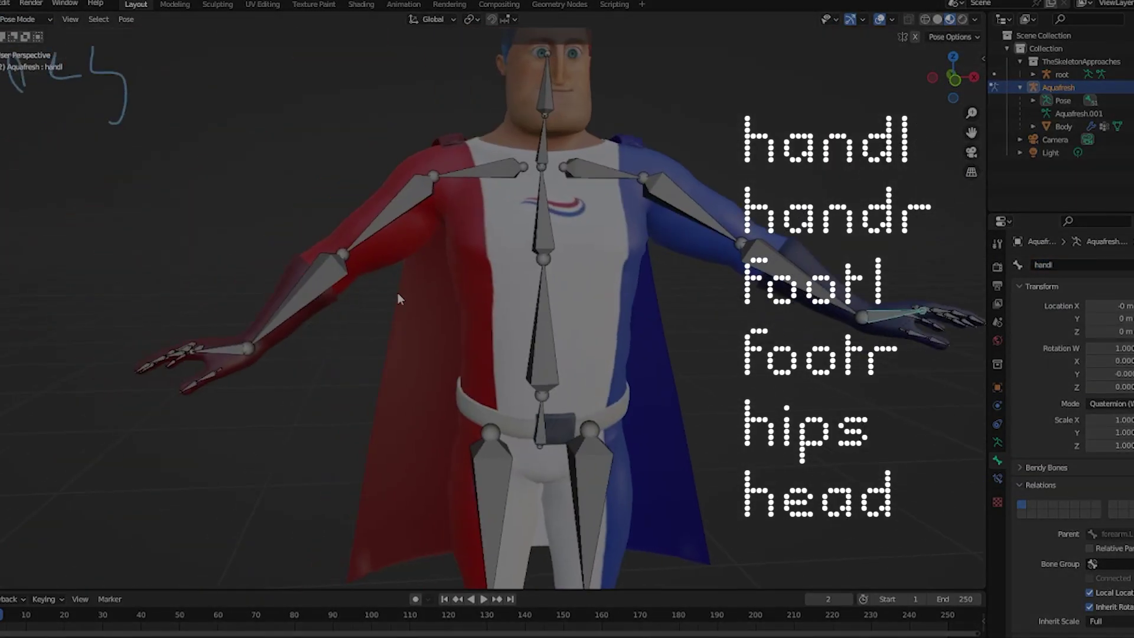
pyautogui.click(225, 352)
pyautogui.doubleClick(1045, 265)
pyautogui.write('handr')
pyautogui.press('Return')
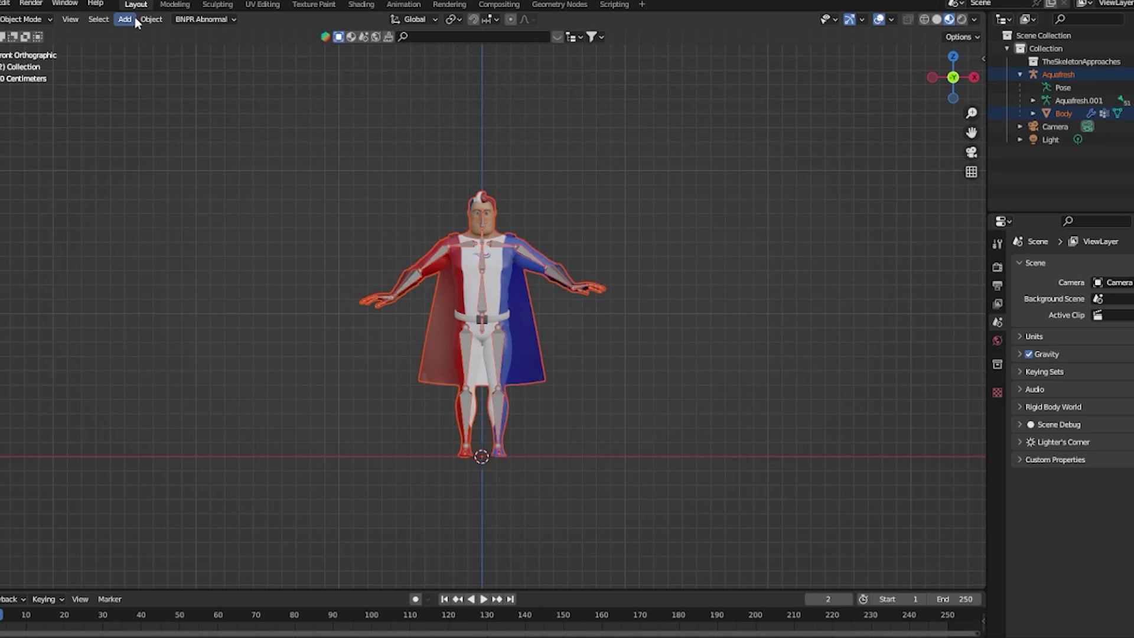
# Apply all transforms to the character via Object > Apply
pyautogui.click(150, 19)
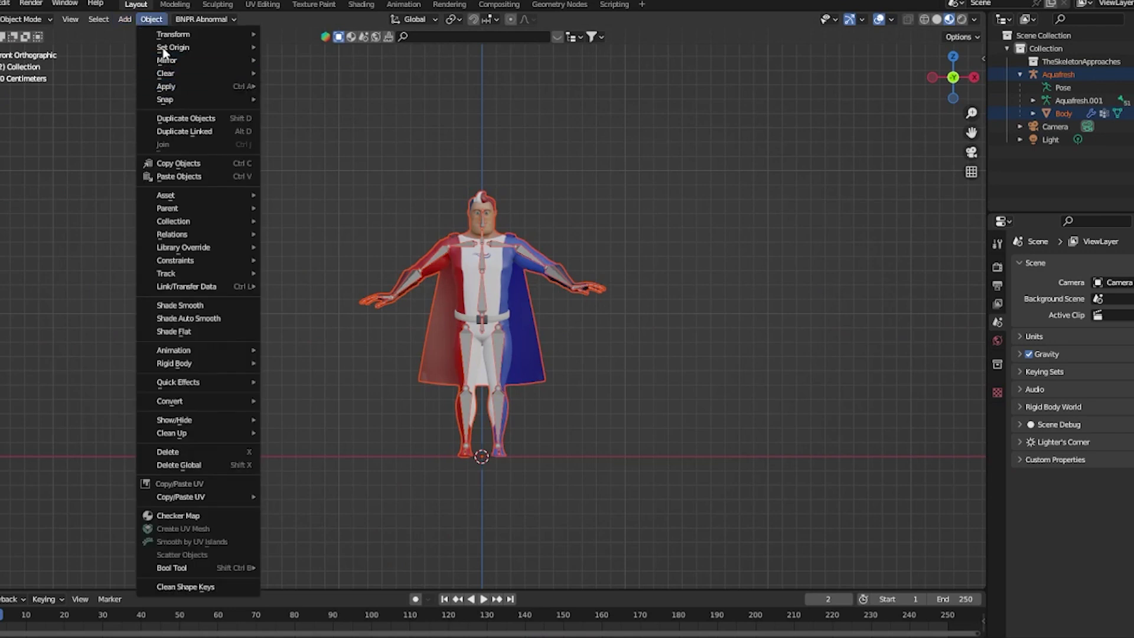
pyautogui.moveTo(167, 90)
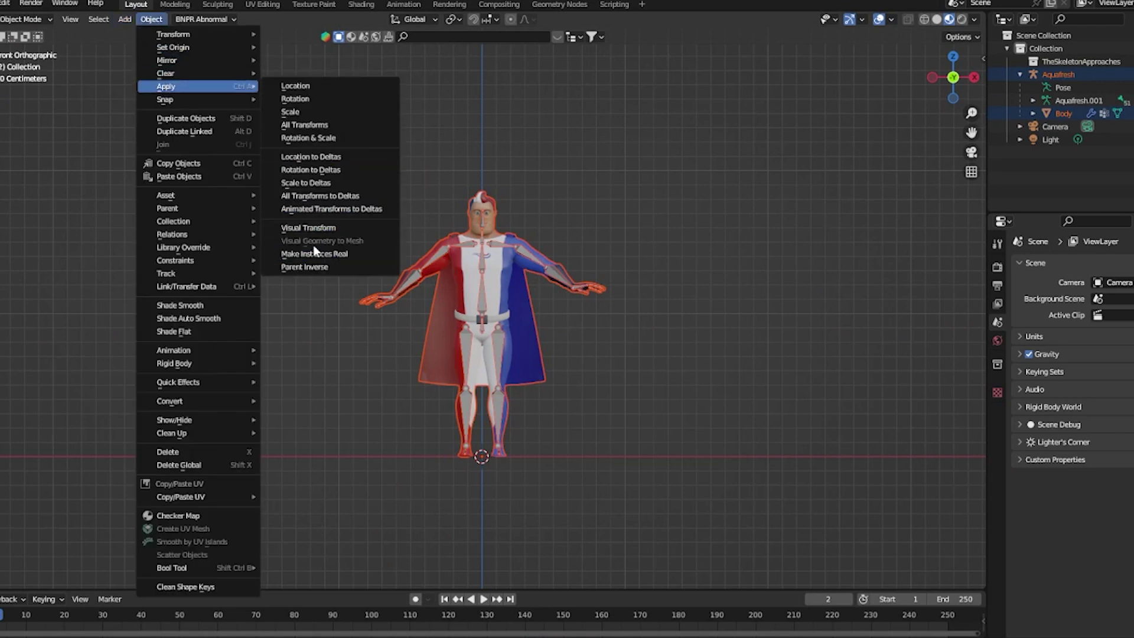
pyautogui.click(311, 131)
# Start an FBX export of the character from the File menu
pyautogui.click(2, 3)
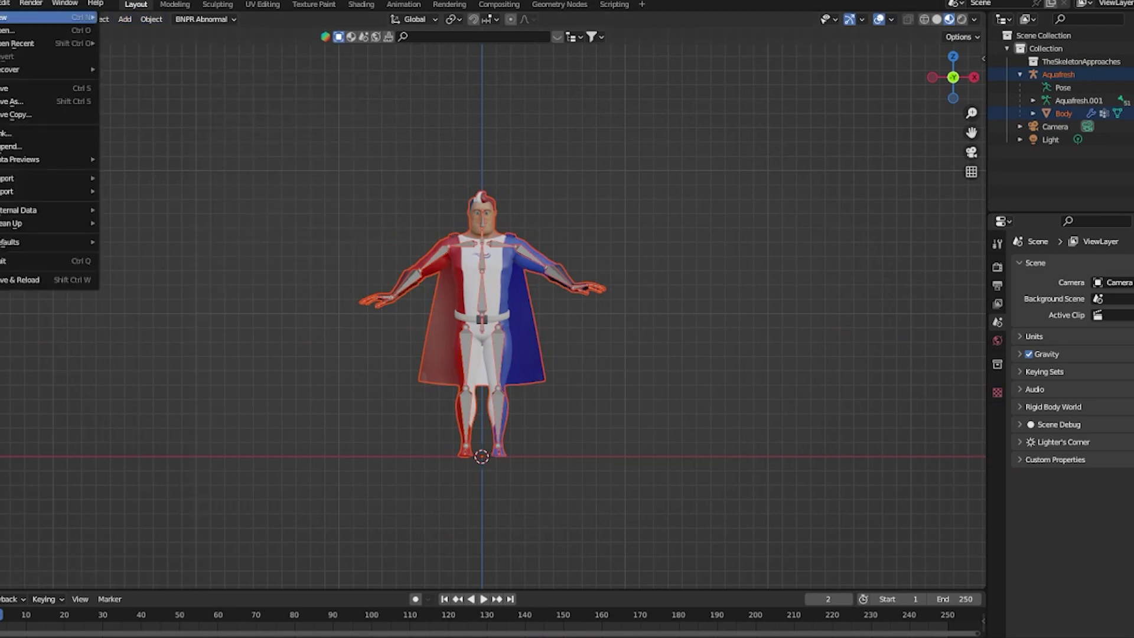
pyautogui.moveTo(30, 199)
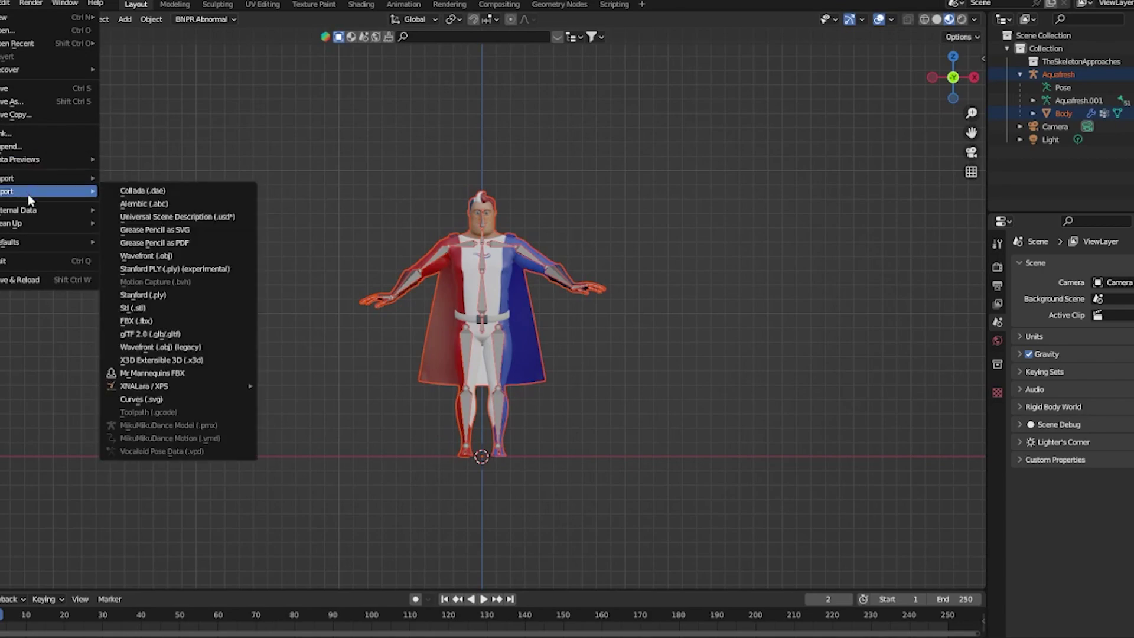
pyautogui.click(142, 323)
pyautogui.click(966, 418)
pyautogui.click(940, 450)
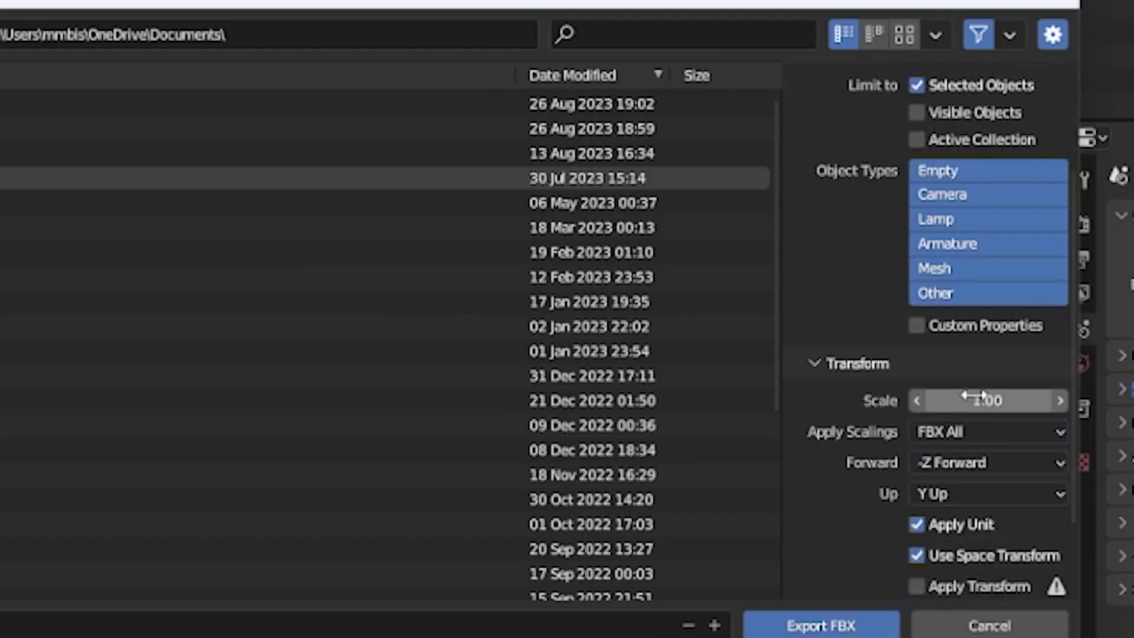
pyautogui.scroll(5, 968, 366)
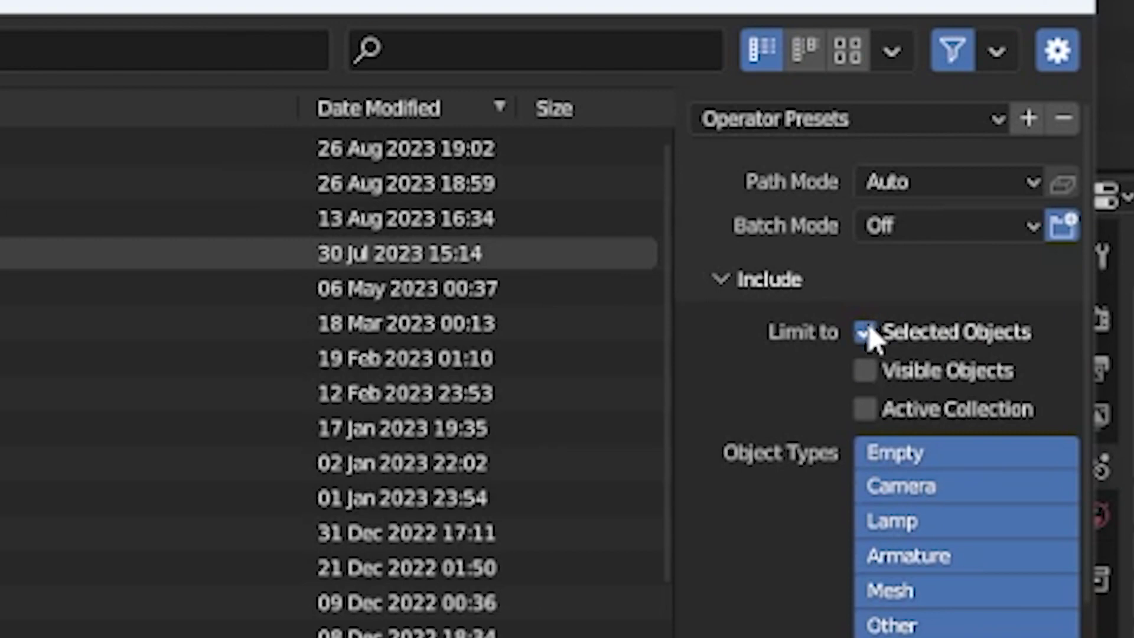
# Set Path Mode to Copy, enable embedded textures, and set Apply Scalings to FBX All
pyautogui.click(919, 182)
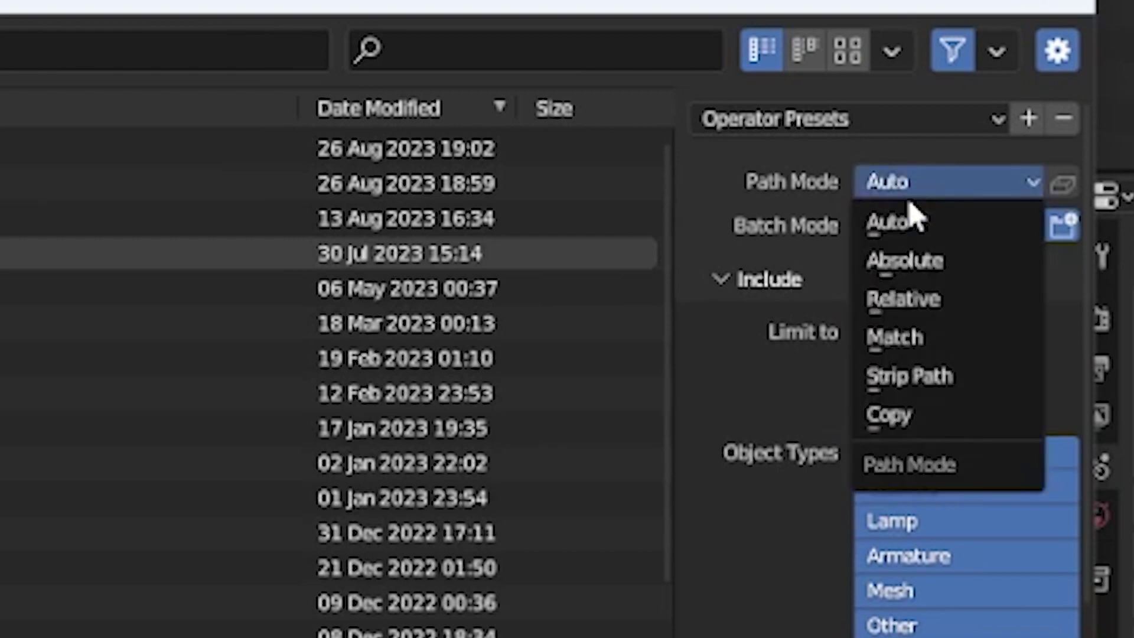
pyautogui.click(891, 415)
pyautogui.click(1062, 183)
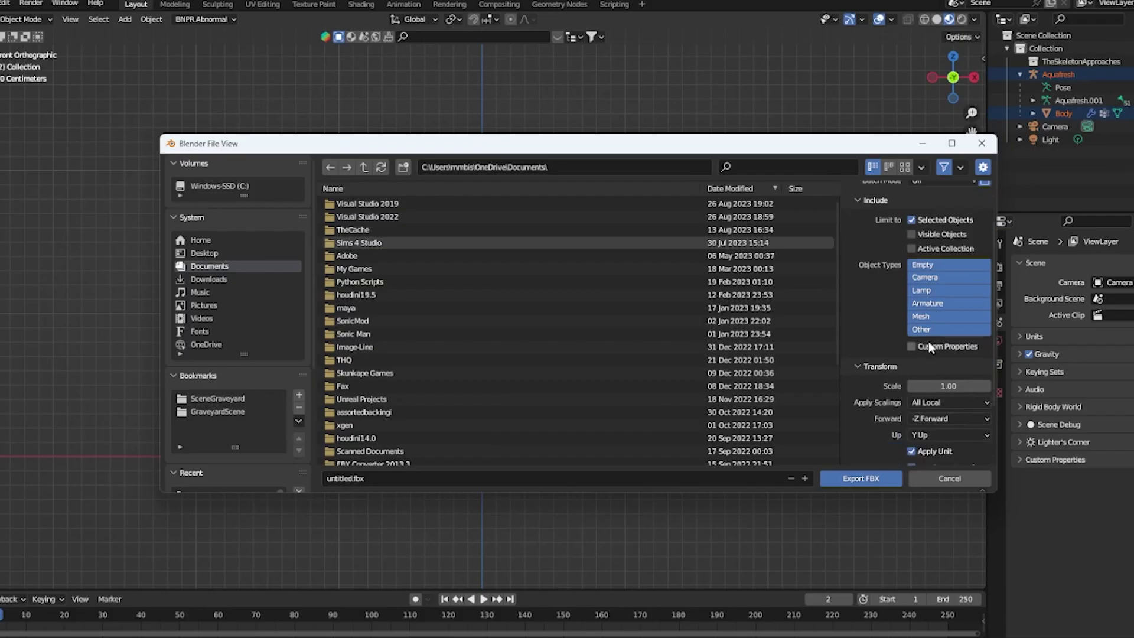
pyautogui.scroll(-2, 907, 518)
pyautogui.click(877, 617)
pyautogui.click(909, 434)
pyautogui.scroll(-5, 918, 438)
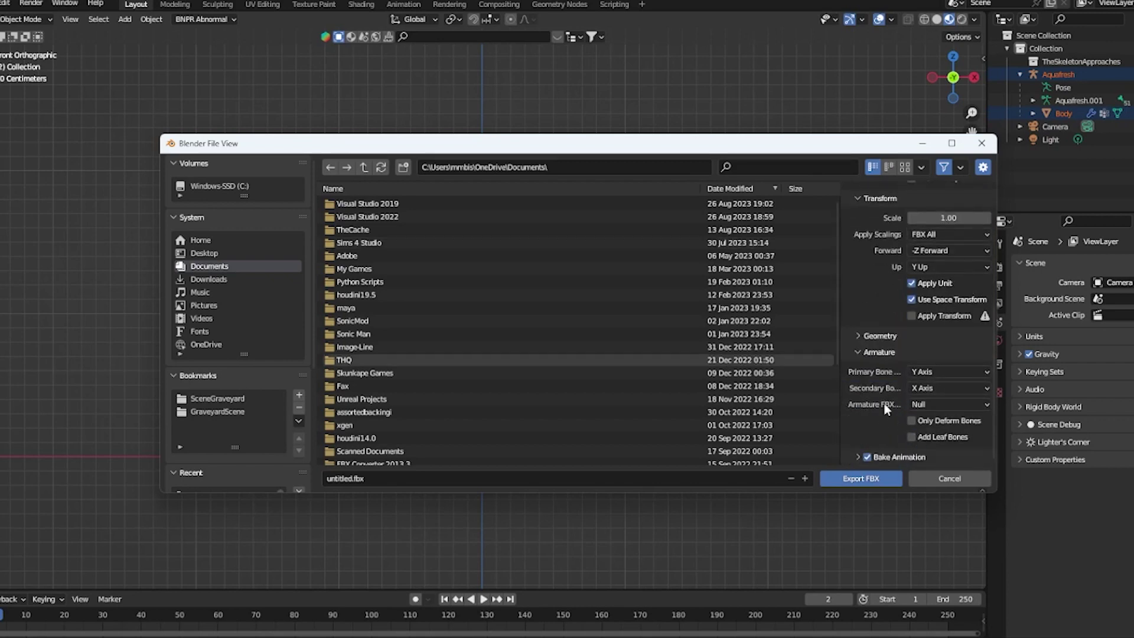
pyautogui.scroll(6, 879, 378)
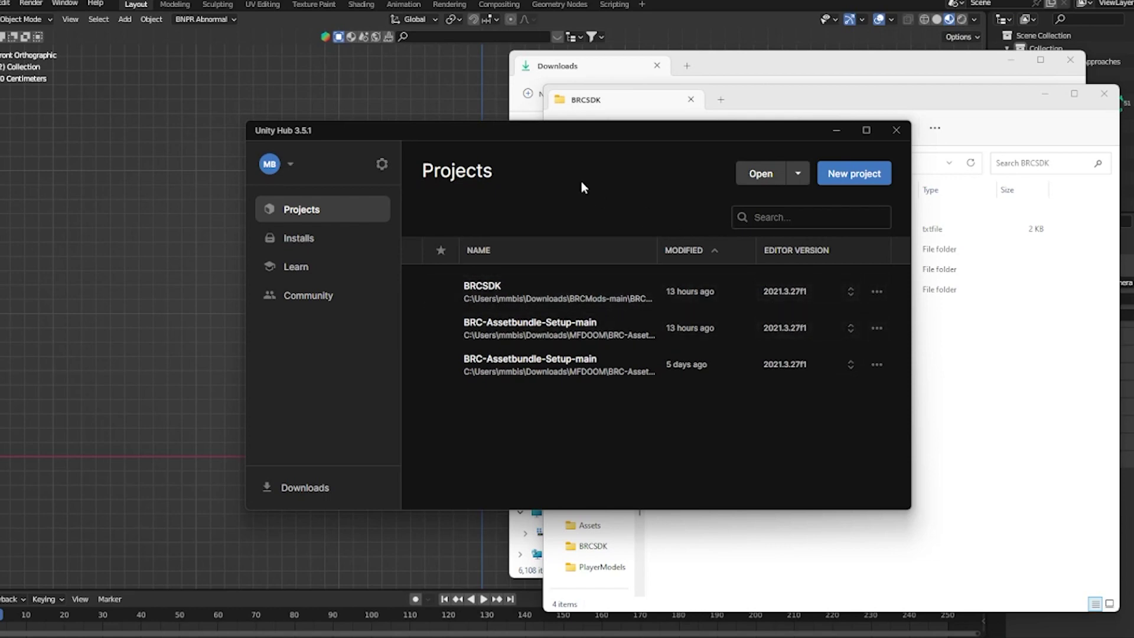
# Open the BRCSDK folder inside BRCMods-main as a project in Unity Hub
pyautogui.click(760, 173)
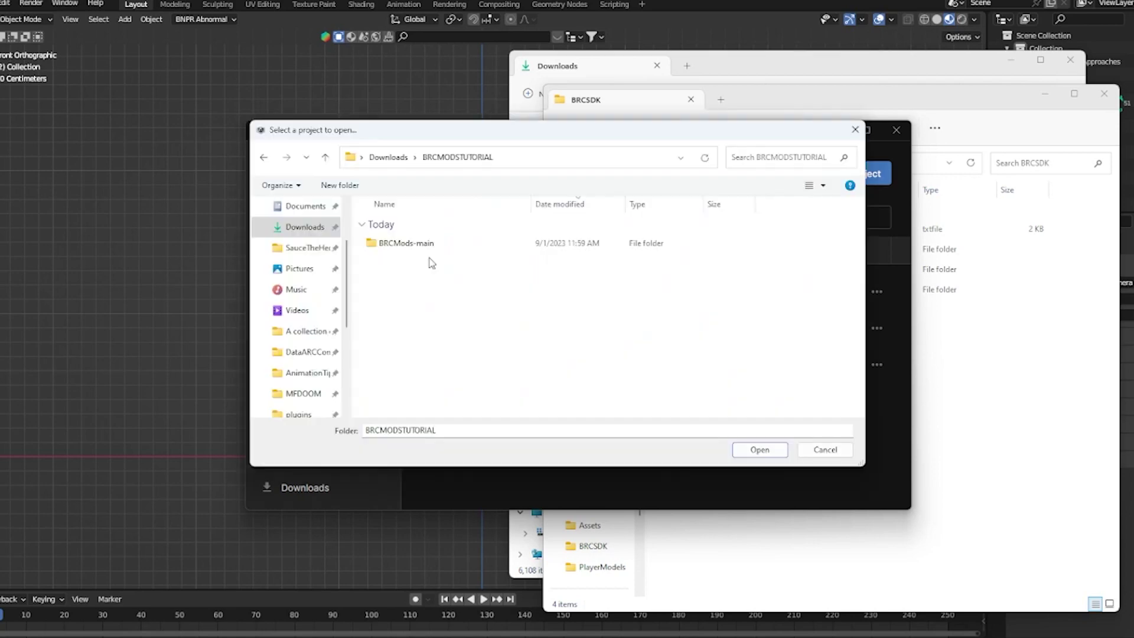
pyautogui.doubleClick(413, 243)
pyautogui.doubleClick(407, 284)
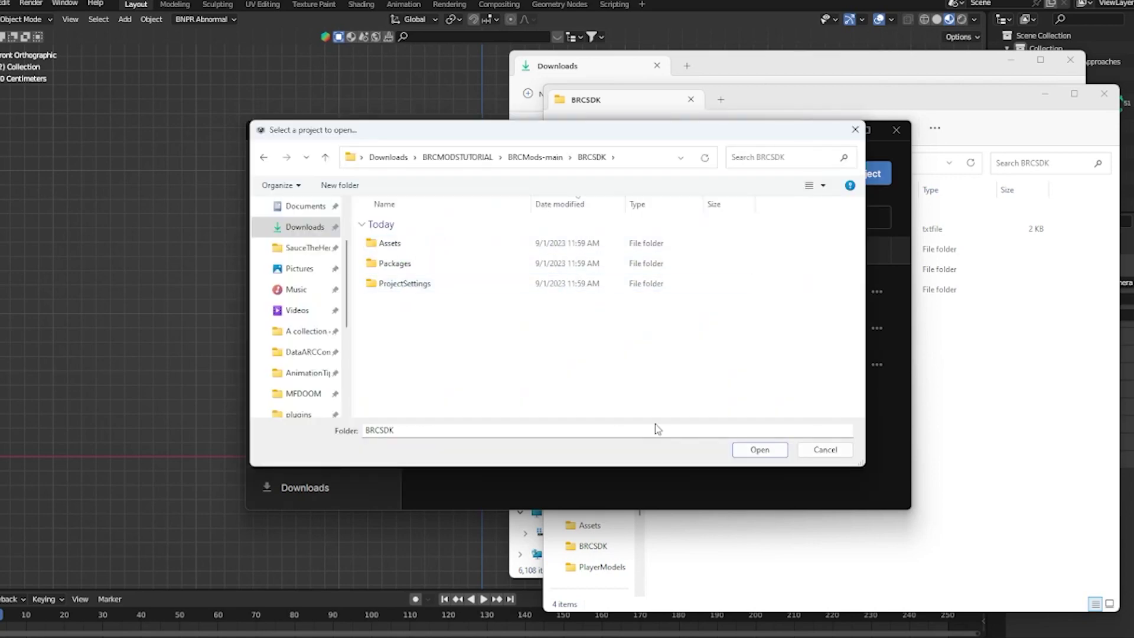
pyautogui.click(745, 454)
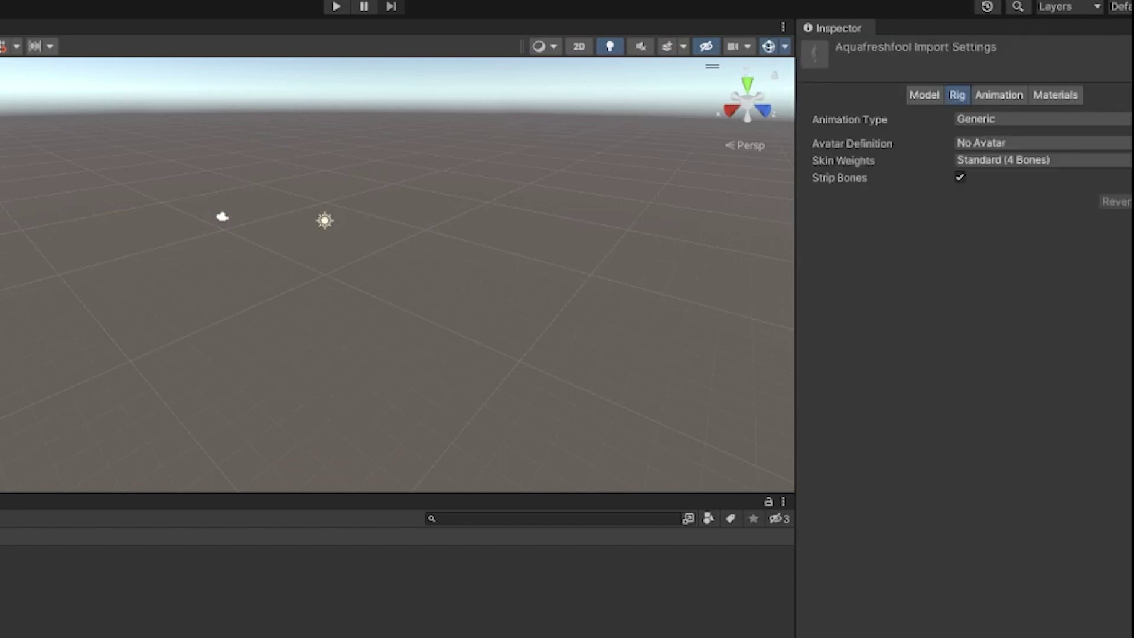
# Extract the aquafreshfool model's embedded textures into a chosen folder
pyautogui.click(1069, 95)
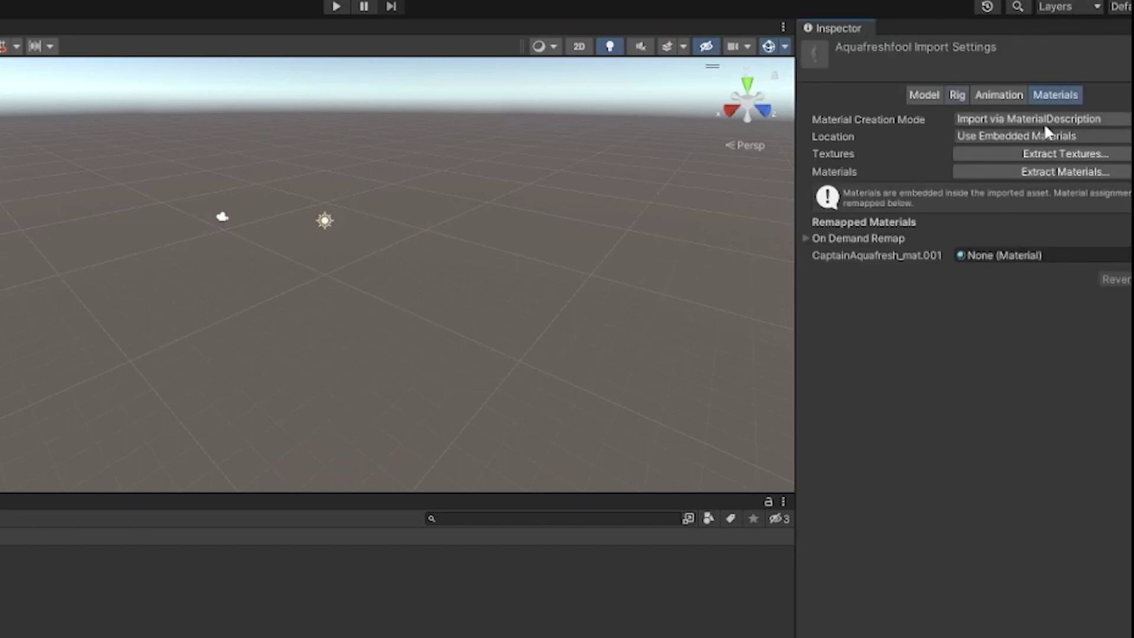
pyautogui.click(1025, 153)
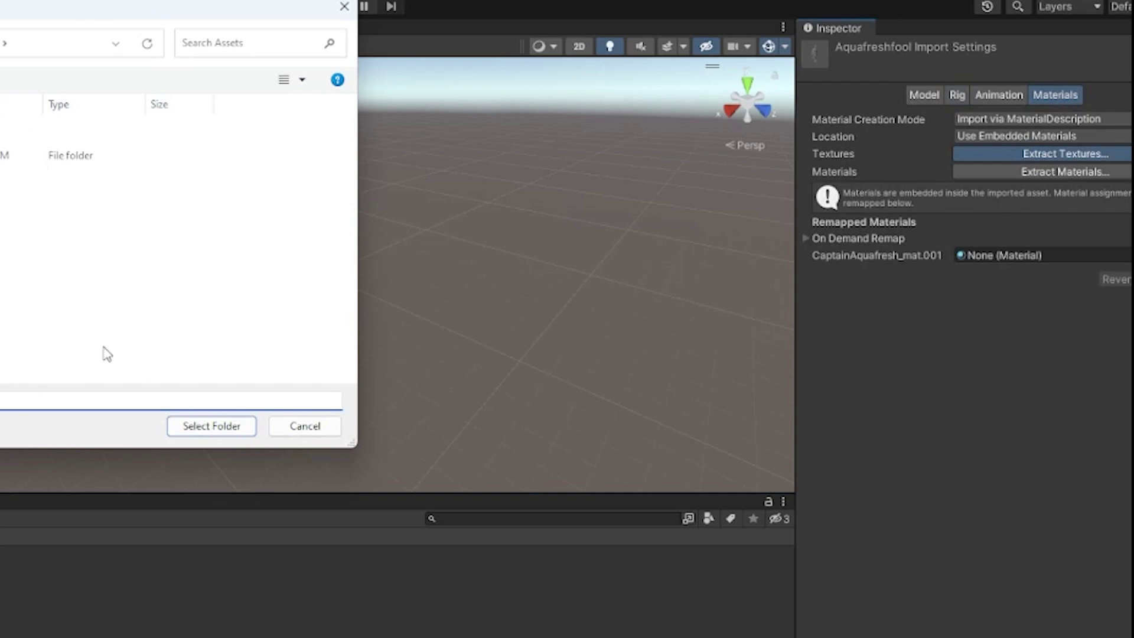
pyautogui.click(207, 425)
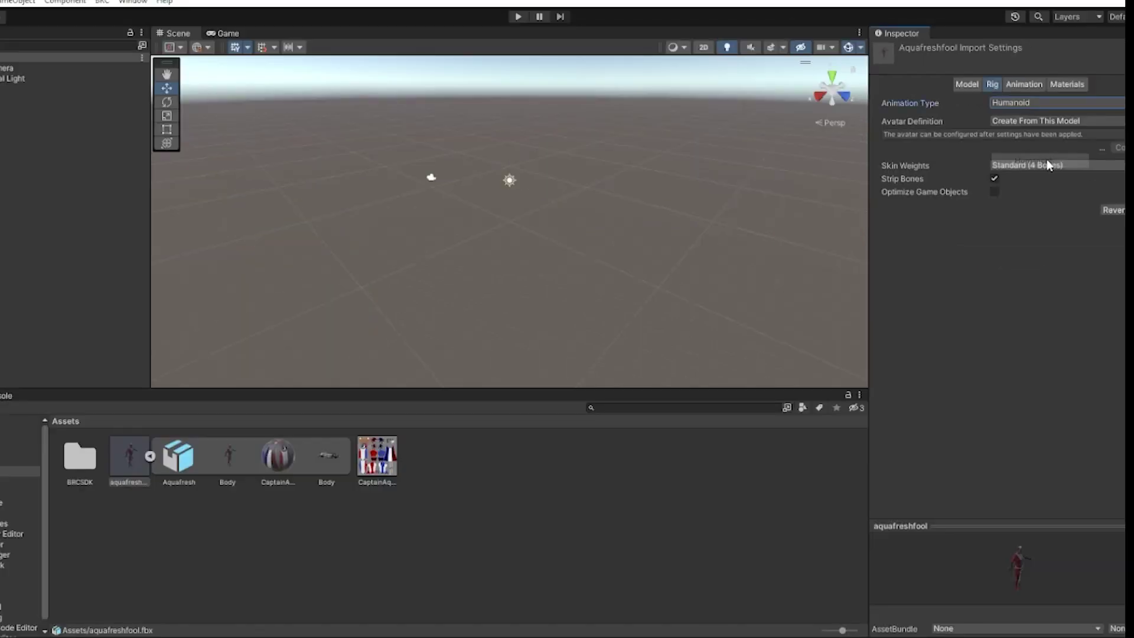
# Create the avatar from this model and assign the chest bone to the Chest slot
pyautogui.click(1068, 120)
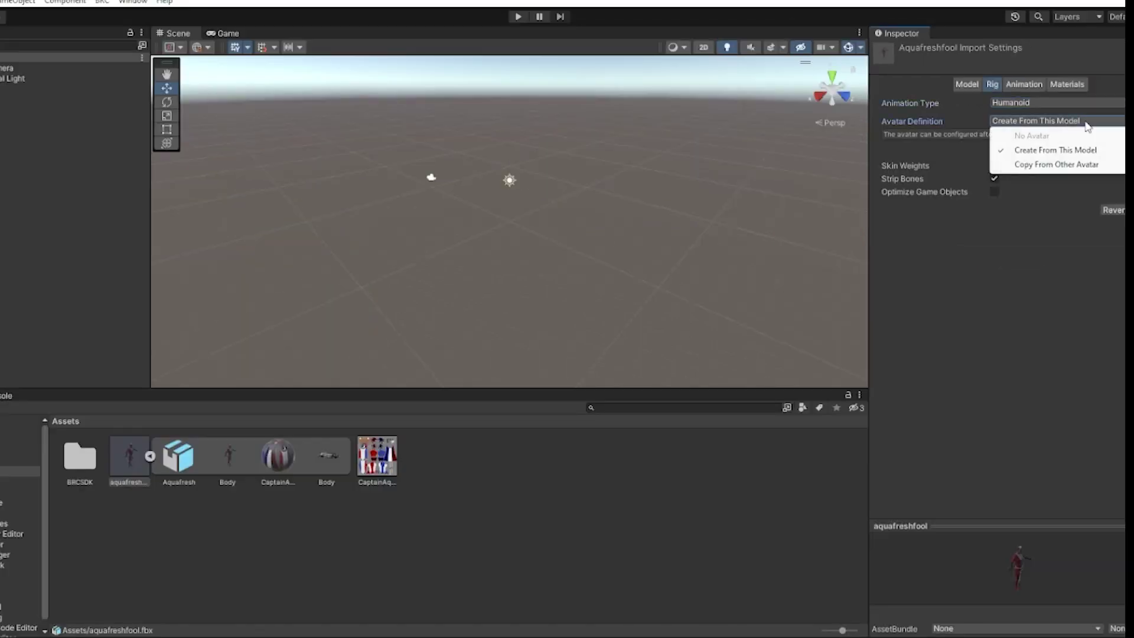
pyautogui.click(1055, 150)
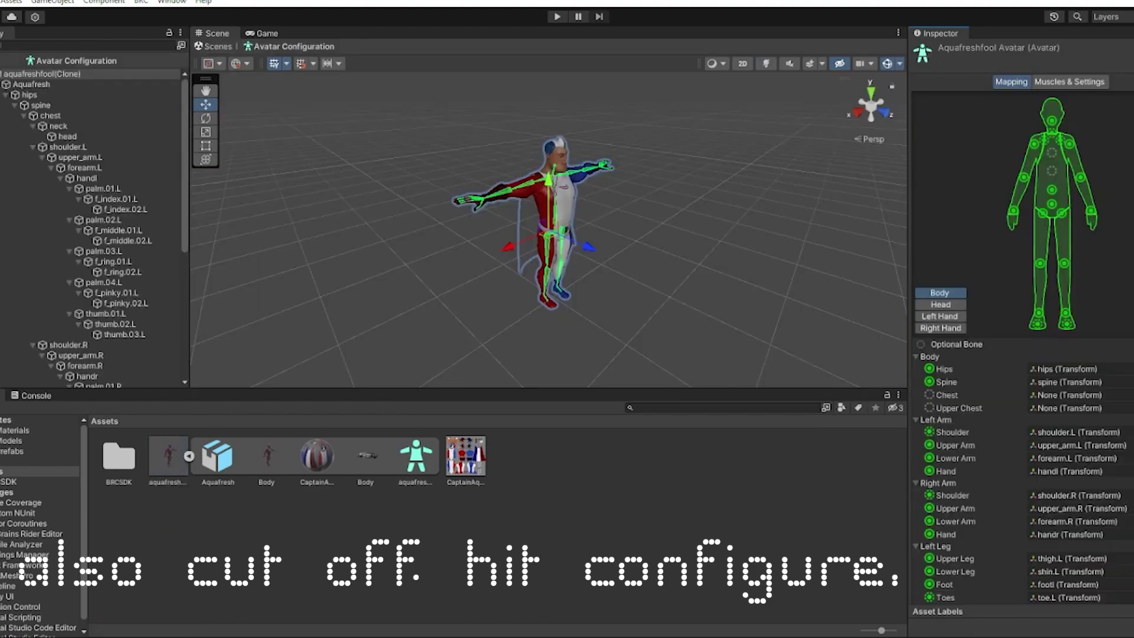
pyautogui.scroll(5, 467, 143)
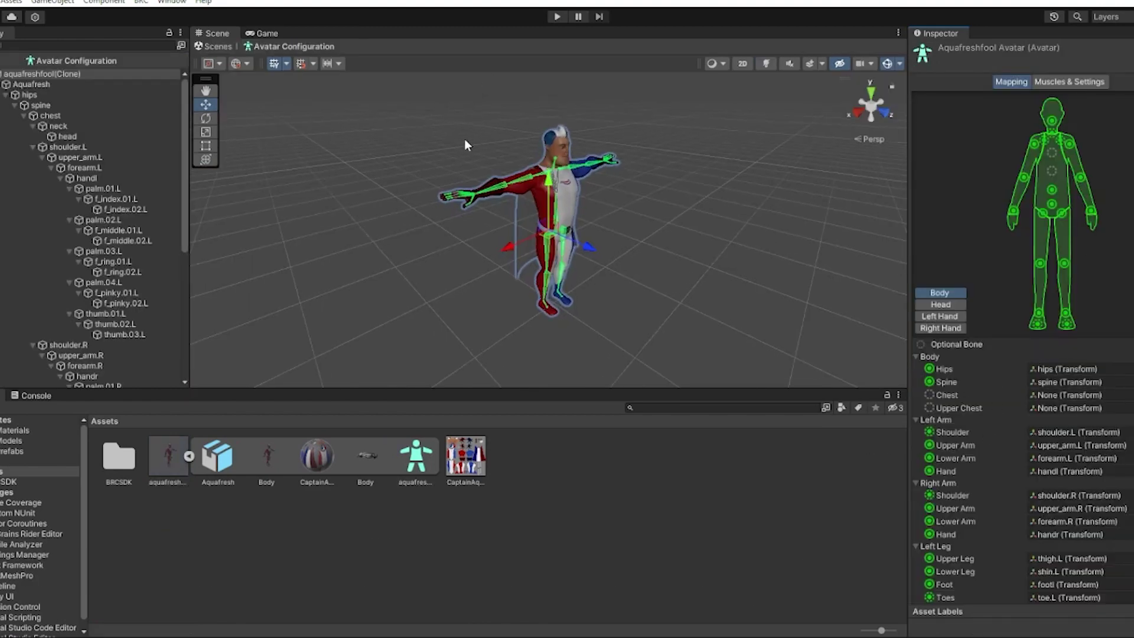
pyautogui.keyDown('alt'); pyautogui.moveTo(473, 154); pyautogui.dragTo(496, 200); pyautogui.keyUp('alt')
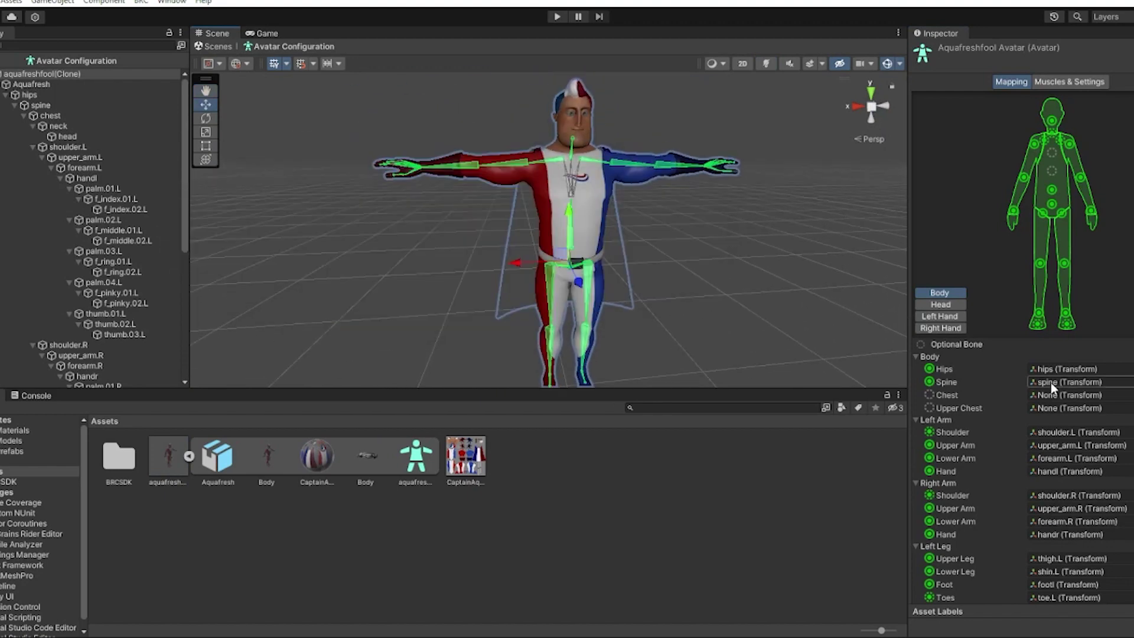
pyautogui.click(1065, 398)
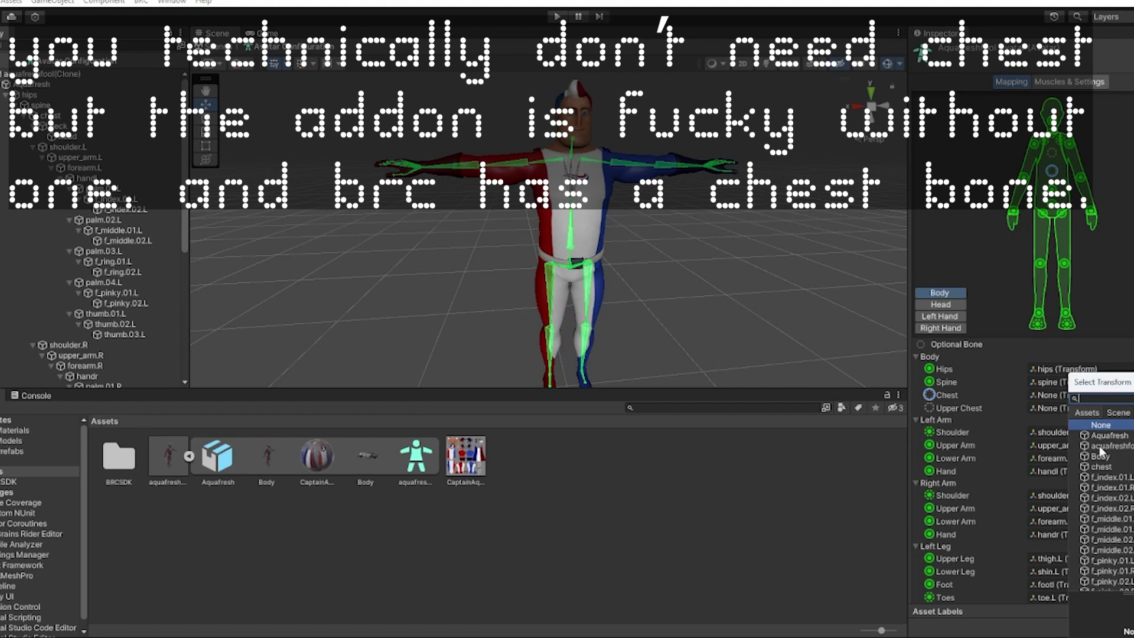
pyautogui.doubleClick(1099, 467)
pyautogui.scroll(-3, 1011, 432)
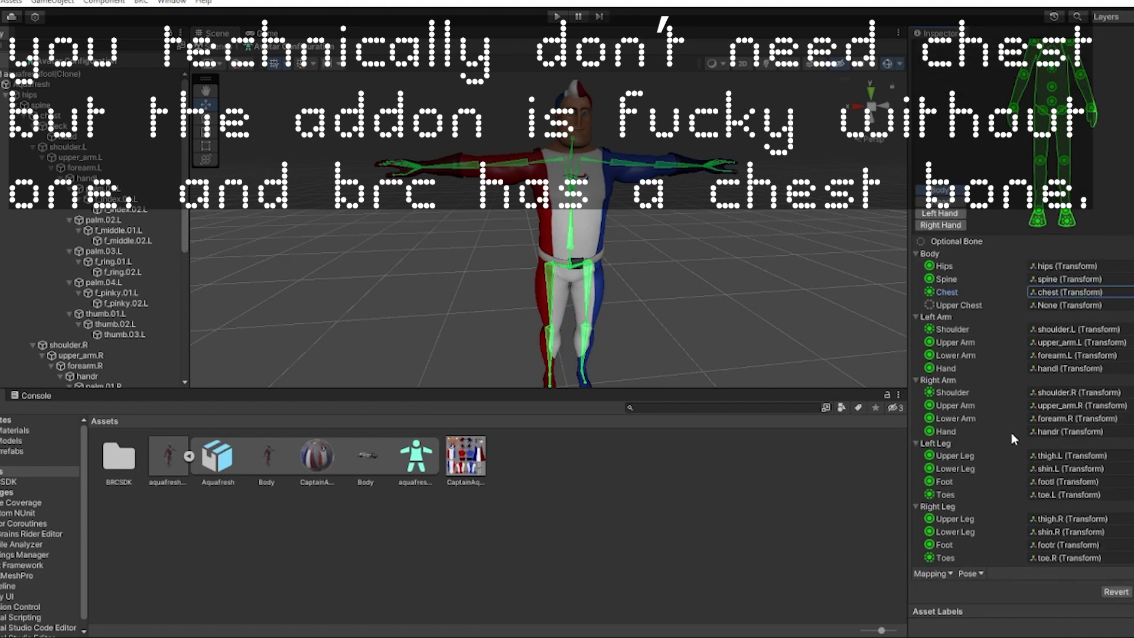
pyautogui.click(980, 354)
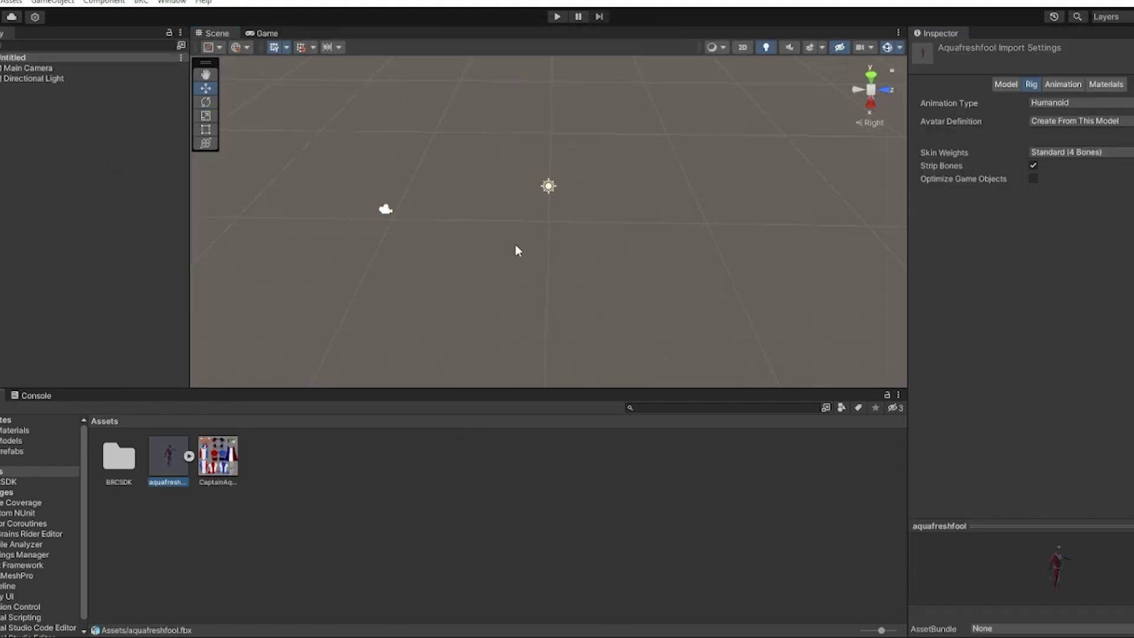
# Drag aquafreshfool into the Scene and set its Transform Position X to 0
pyautogui.scroll(3, 546, 222)
pyautogui.moveTo(159, 458); pyautogui.dragTo(548, 225)
pyautogui.click(1077, 114)
pyautogui.write('0')
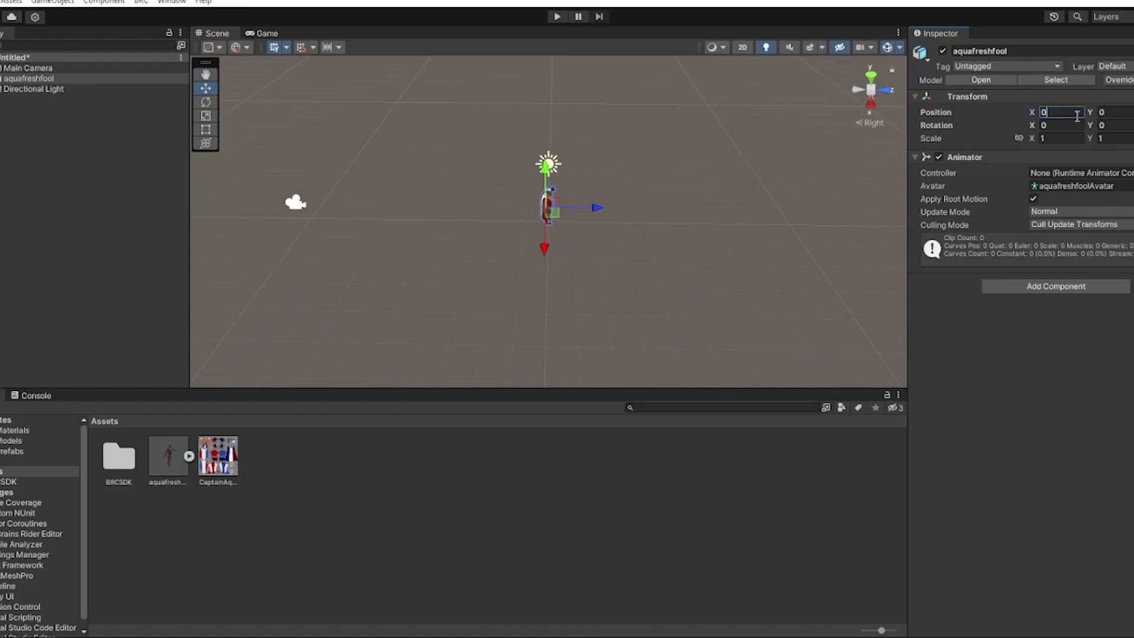
pyautogui.press('Return')
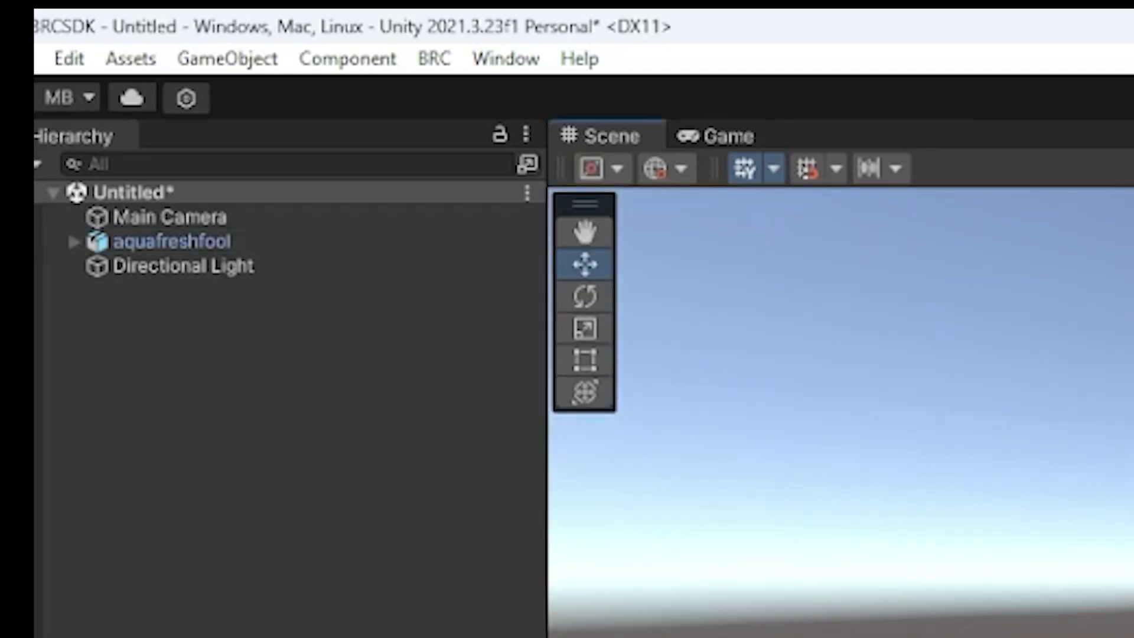
pyautogui.keyDown('alt'); pyautogui.moveTo(838, 413); pyautogui.dragTo(838, 366); pyautogui.keyUp('alt')
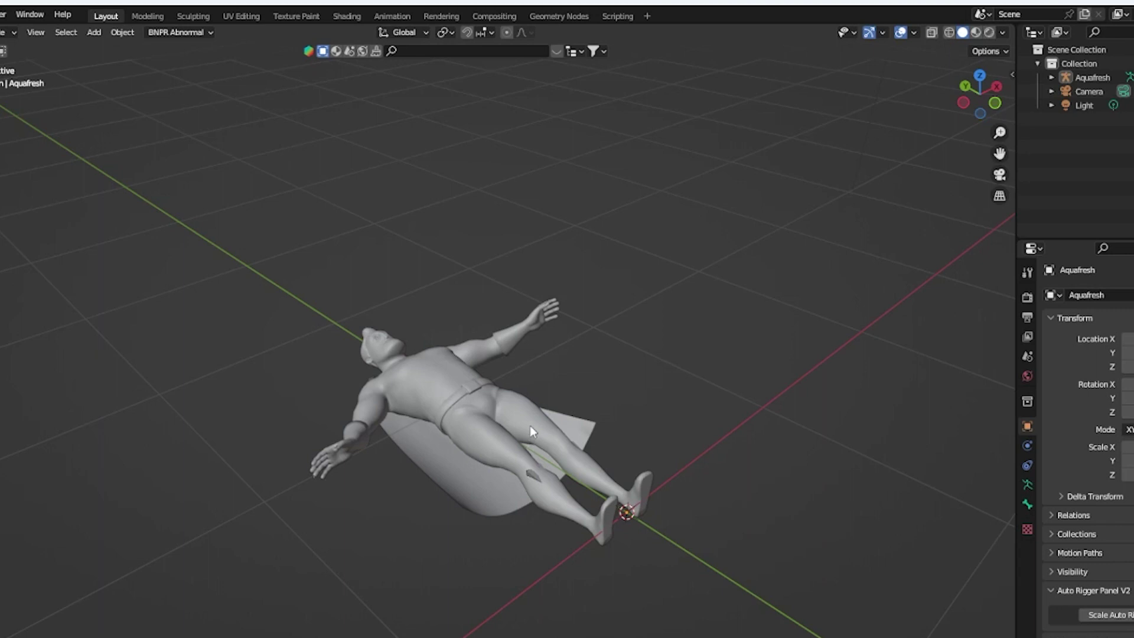
# Select the Aquafresh armature of the lying character in the viewport
pyautogui.click(534, 480)
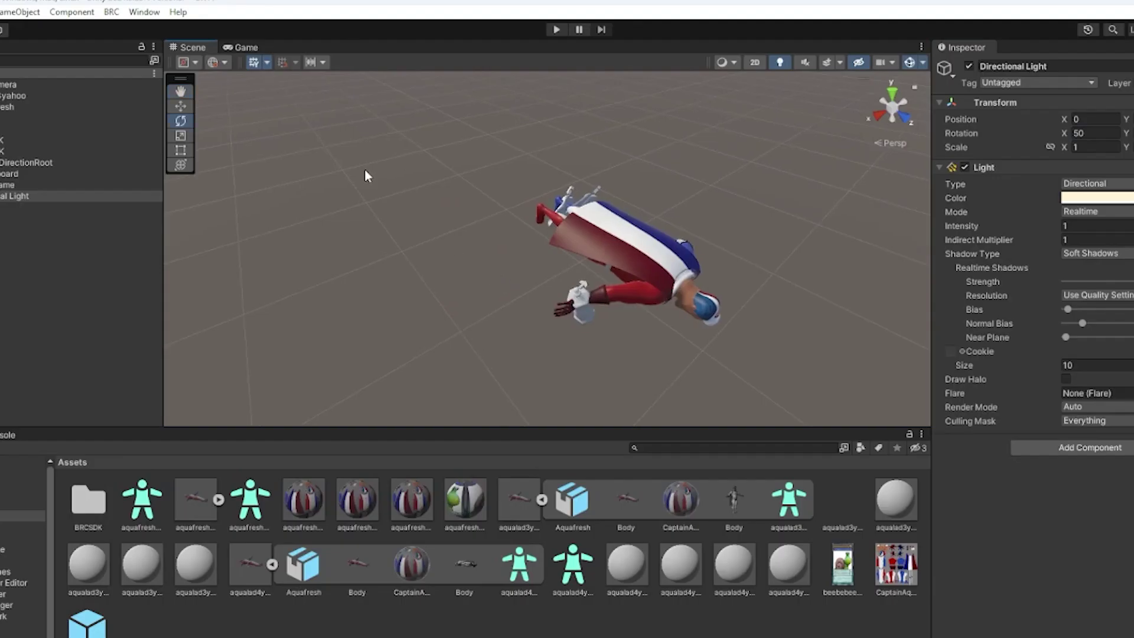
pyautogui.press('alt')
pyautogui.keyDown('alt'); pyautogui.moveTo(384, 153); pyautogui.dragTo(503, 259); pyautogui.keyUp('alt')
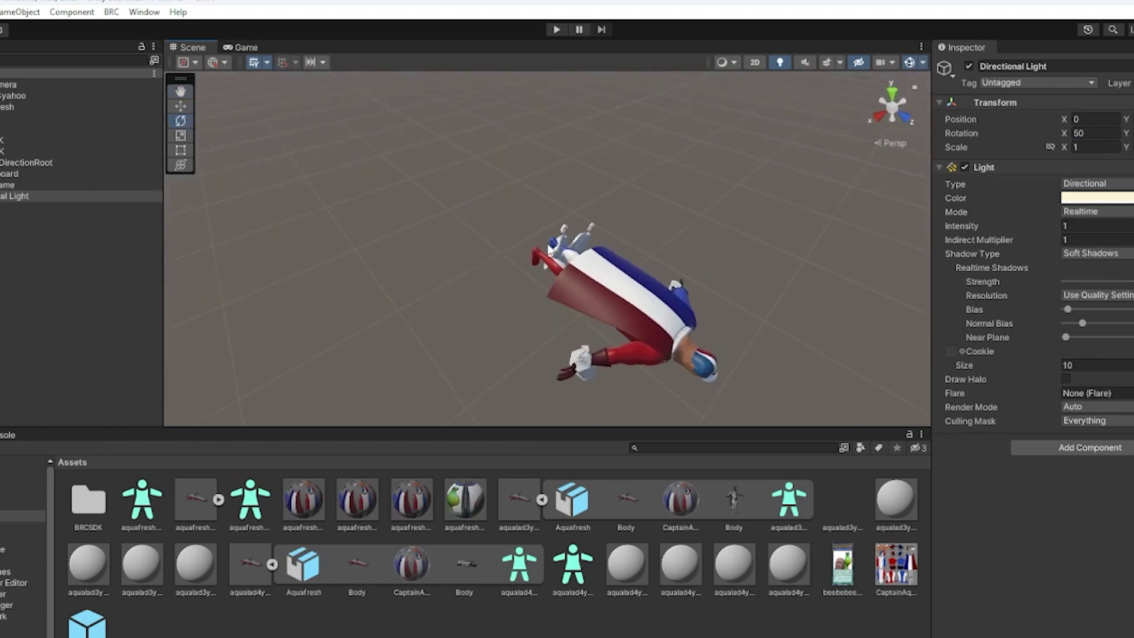
pyautogui.click(547, 242)
pyautogui.keyDown('alt'); pyautogui.moveTo(547, 242); pyautogui.dragTo(520, 318); pyautogui.keyUp('alt')
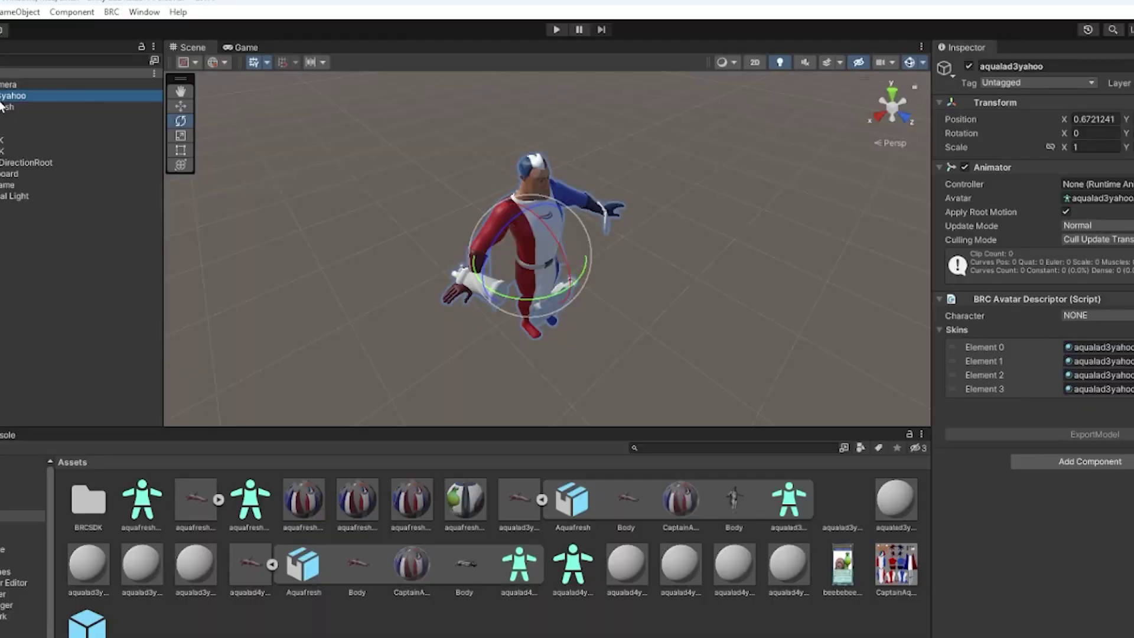
pyautogui.press('Delete')
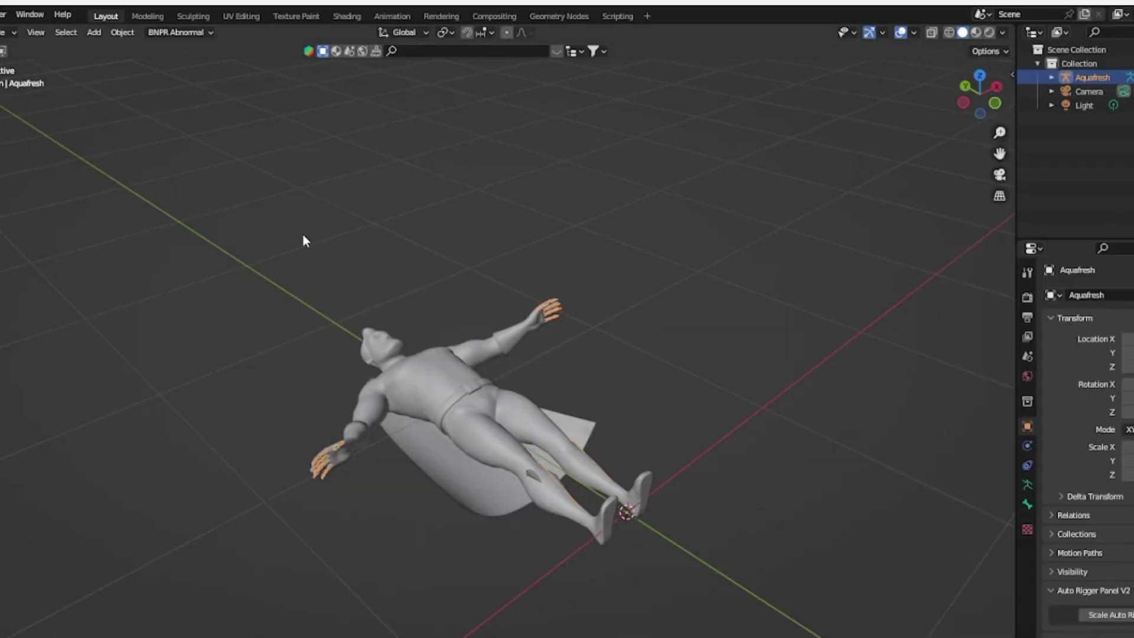
# Apply Rotation & Scale to the Aquafresh rig
pyautogui.moveTo(172, 255); pyautogui.dragTo(139, 174, button='middle')
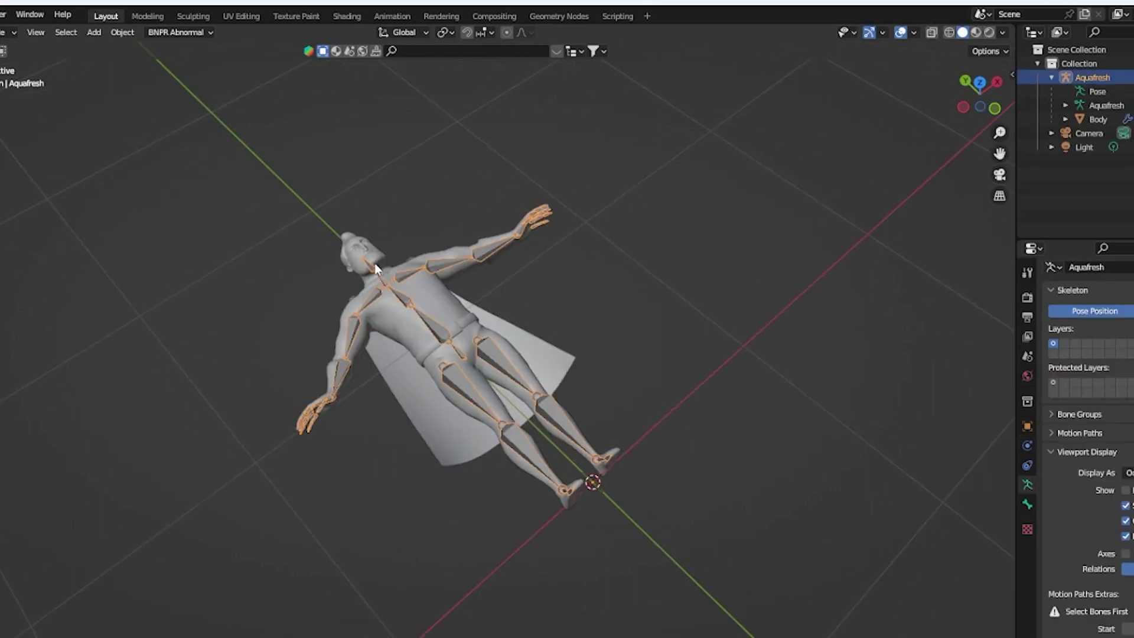
pyautogui.click(122, 32)
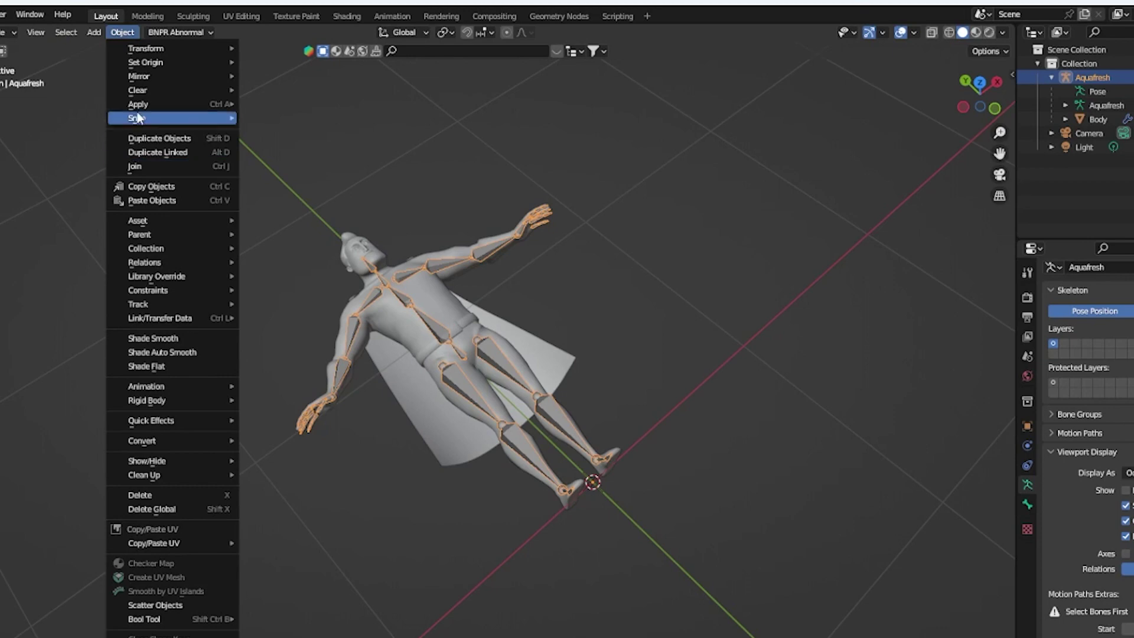
pyautogui.moveTo(195, 106)
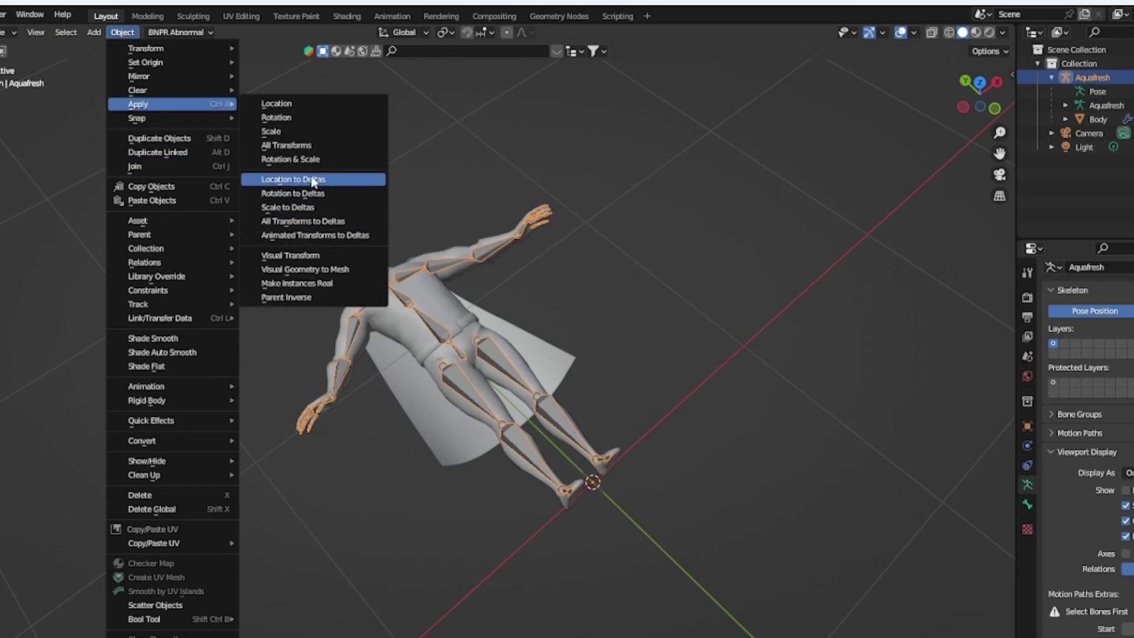
pyautogui.click(310, 159)
# Set the rig's X rotation to 90 so the character stands upright
pyautogui.click(1027, 425)
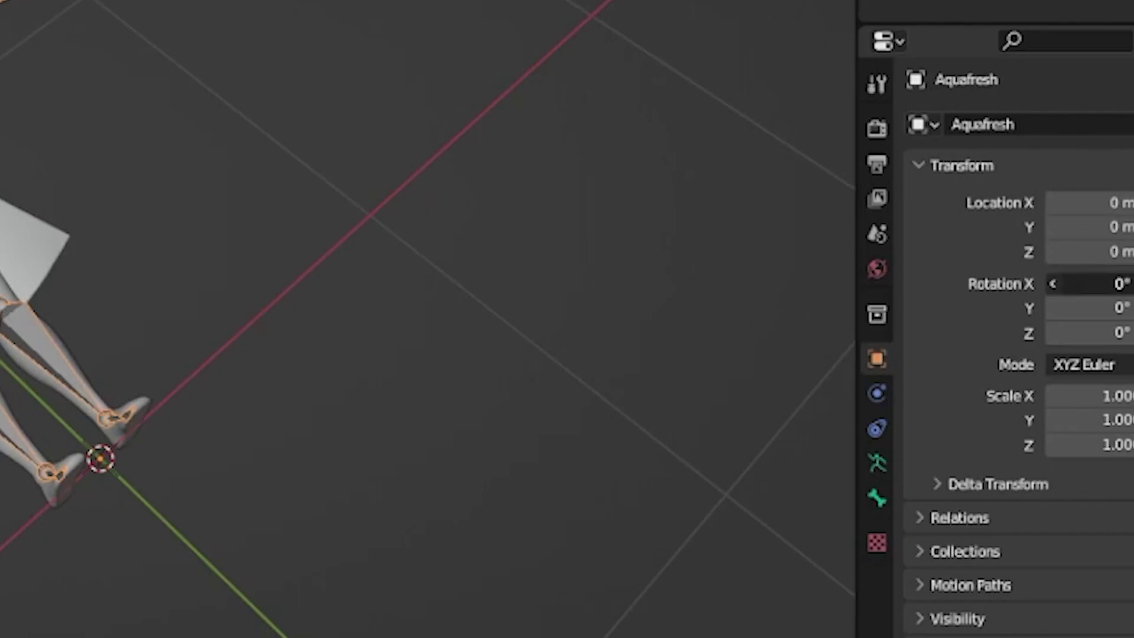
pyautogui.doubleClick(1084, 283)
pyautogui.write('90')
pyautogui.press('Return')
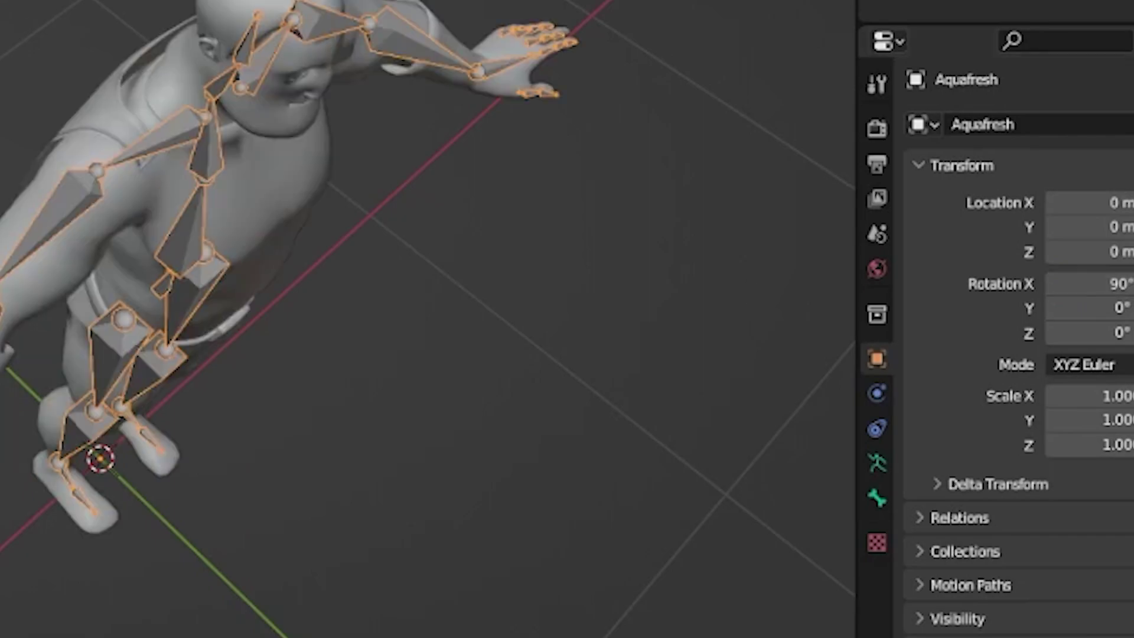
pyautogui.moveTo(431, 264); pyautogui.dragTo(348, 139, button='middle')
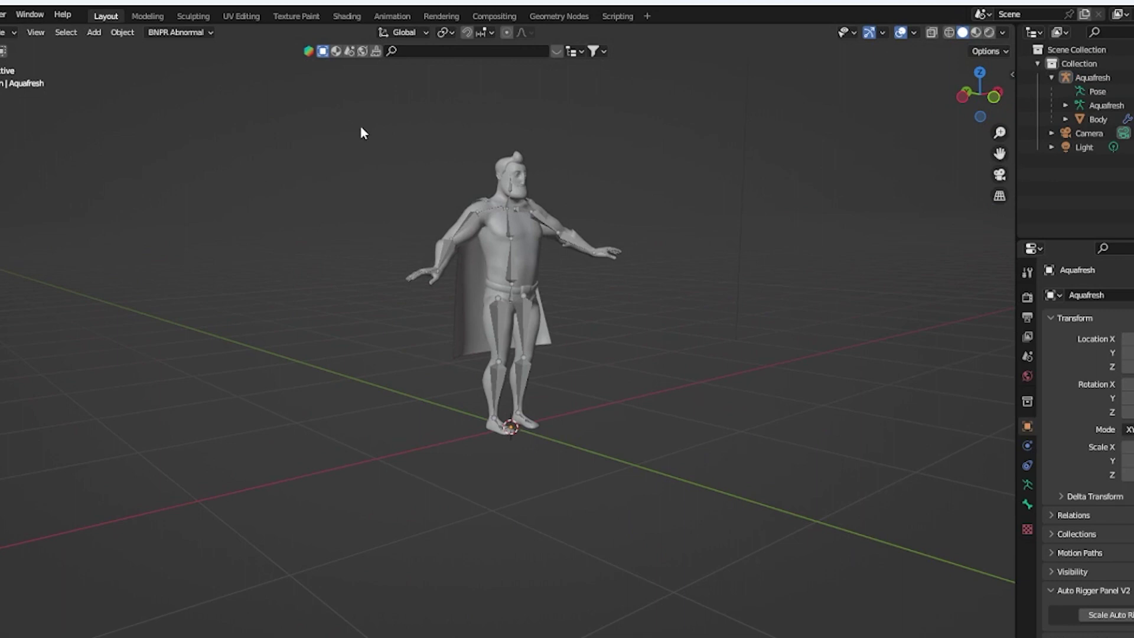
pyautogui.moveTo(361, 127); pyautogui.dragTo(416, 199, button='middle')
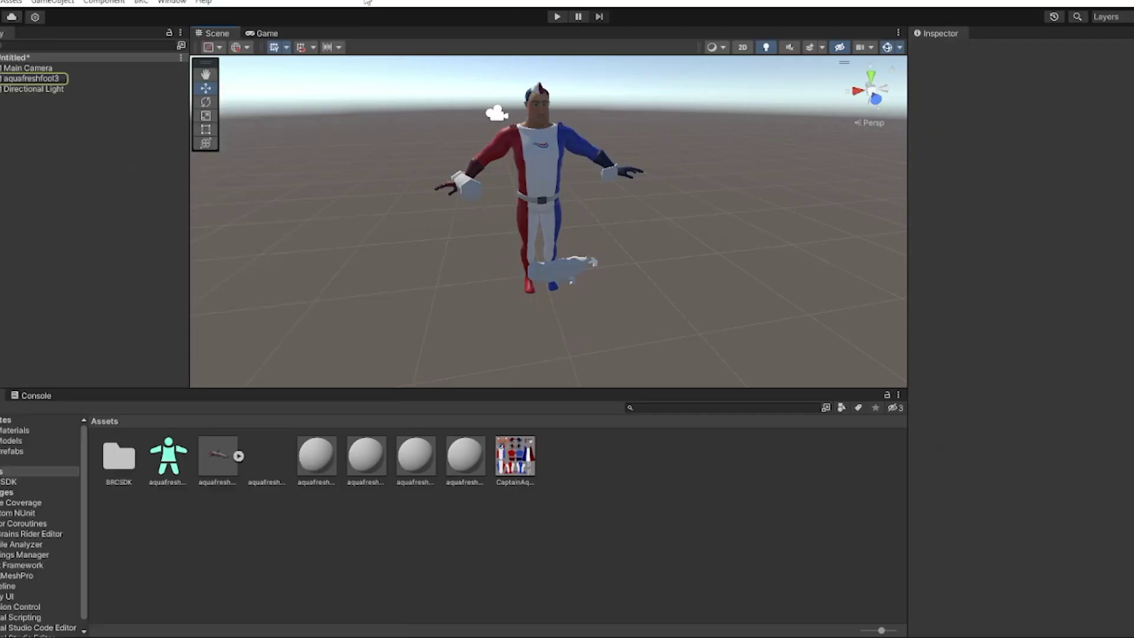
pyautogui.keyDown('alt'); pyautogui.moveTo(354, 231); pyautogui.dragTo(506, 118); pyautogui.keyUp('alt')
# Rotate and move the propl prop so it fits along the left hand
pyautogui.scroll(5, 498, 242)
pyautogui.click(632, 127)
pyautogui.press('f')
pyautogui.press('e')
pyautogui.scroll(5, 371, 160)
pyautogui.click(371, 160)
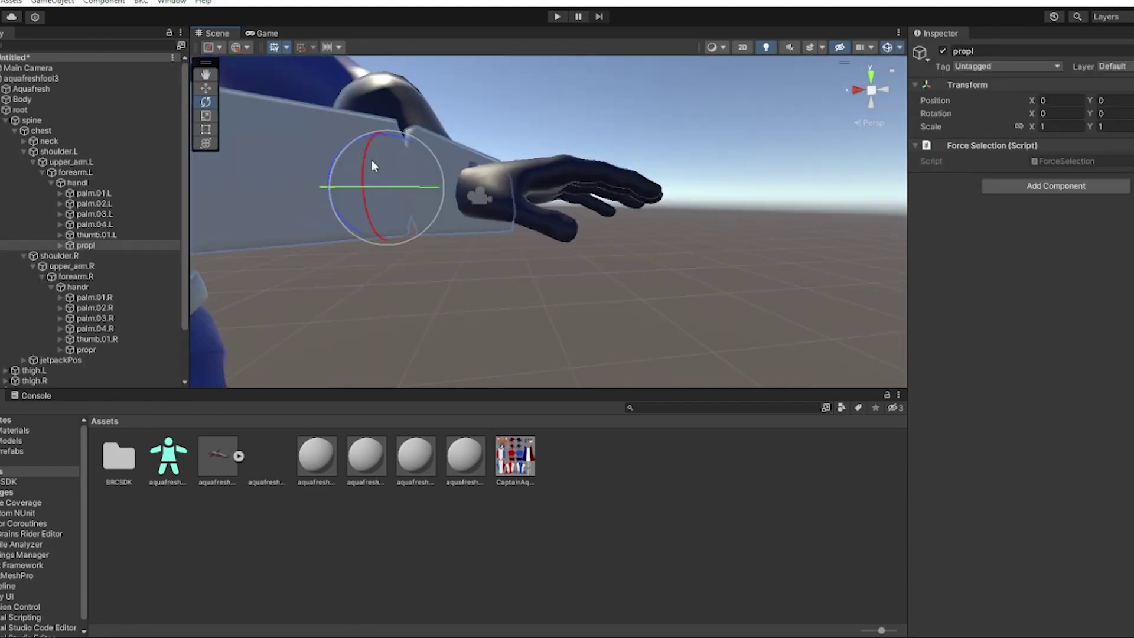
pyautogui.moveTo(370, 160); pyautogui.dragTo(413, 177)
pyautogui.press('w')
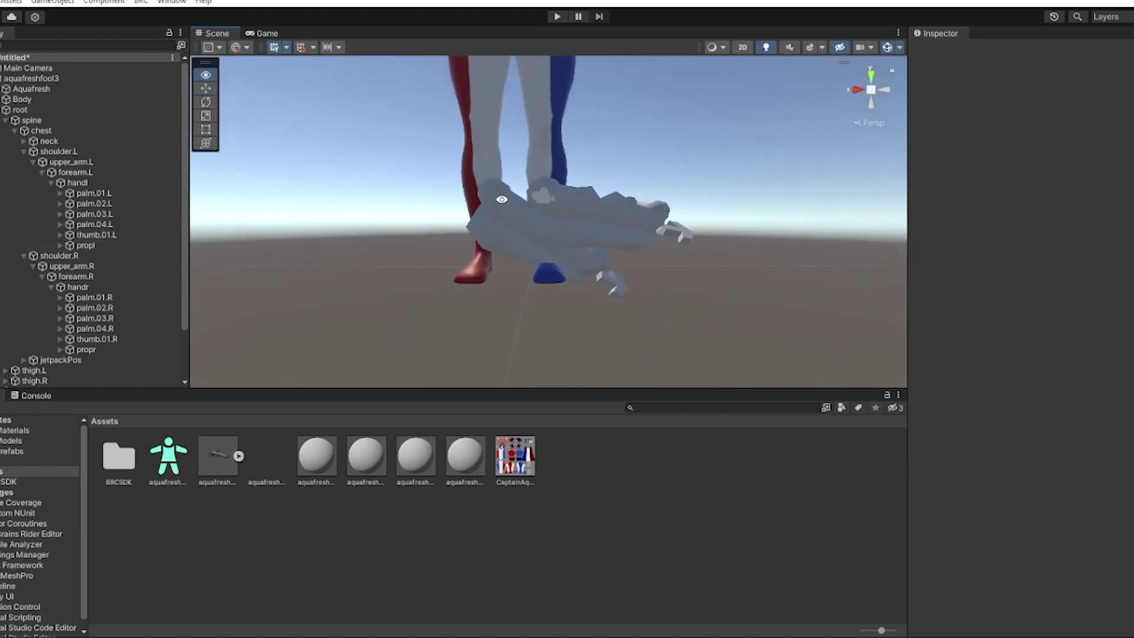
# Paste footr's Transform values onto footl, rotate footl into place, and open aquafreshfool3Mat0
pyautogui.click(552, 262)
pyautogui.press('e')
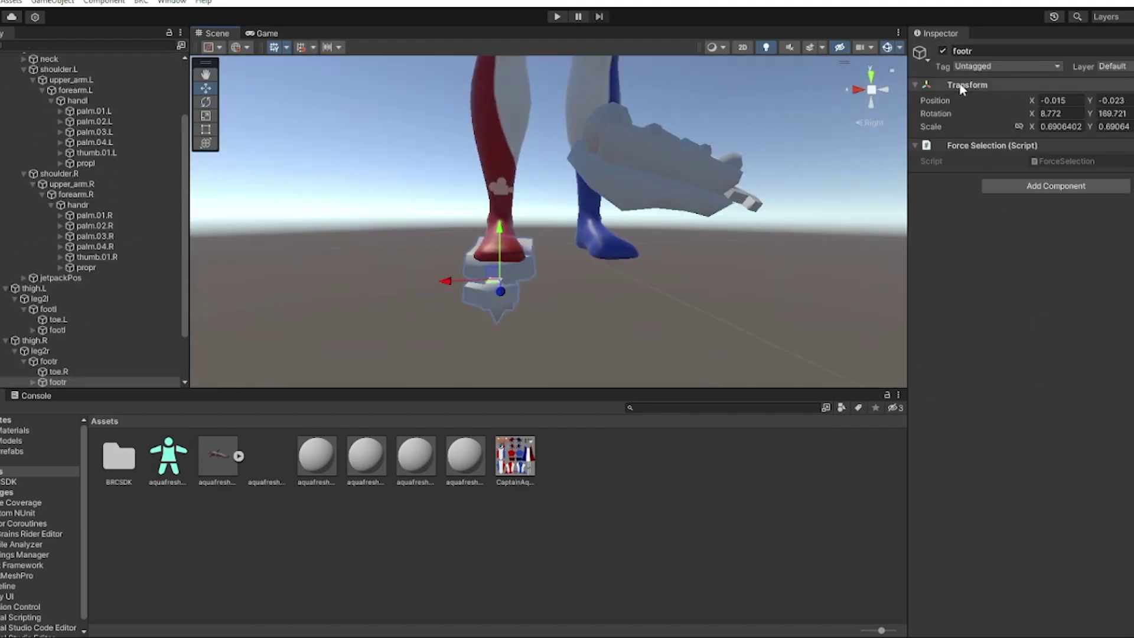
pyautogui.rightClick(961, 88)
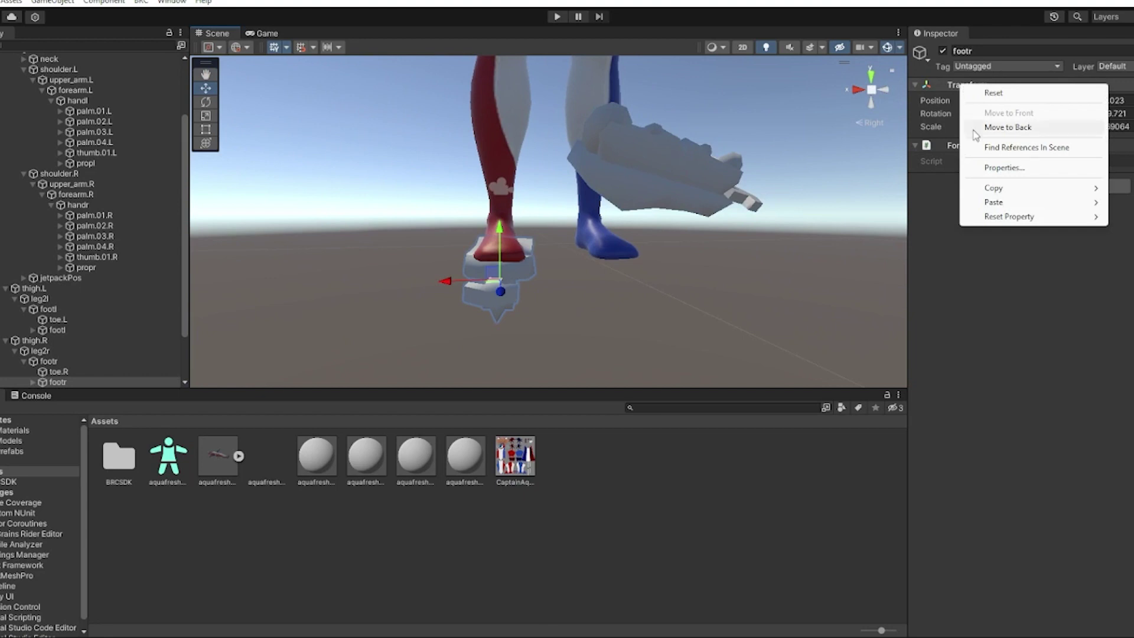
pyautogui.moveTo(983, 188)
pyautogui.click(885, 254)
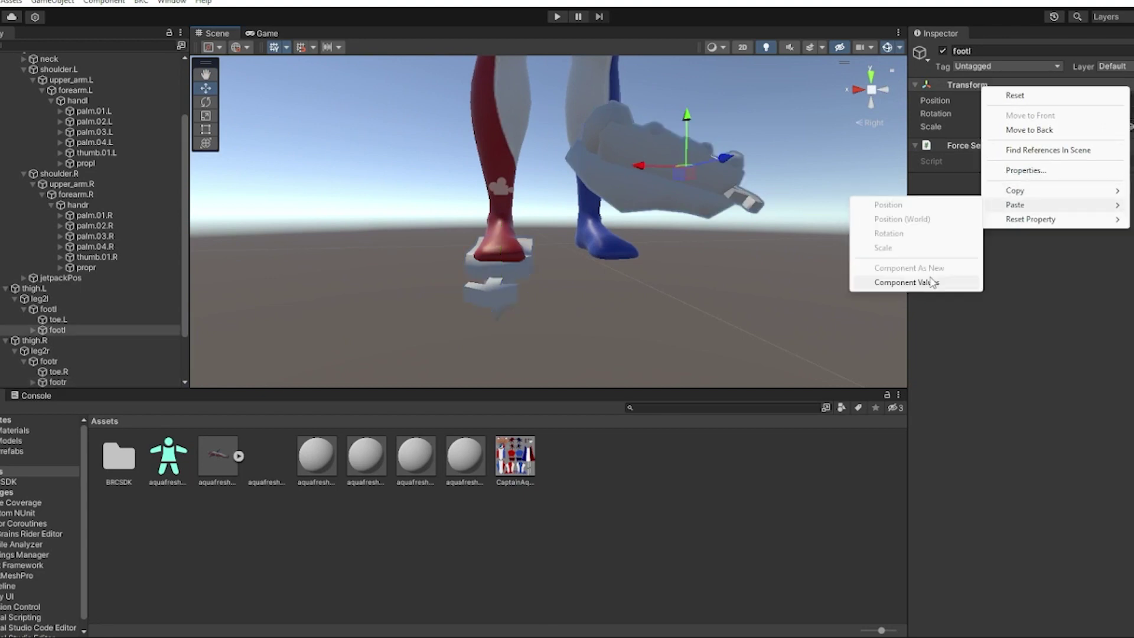
pyautogui.click(924, 282)
pyautogui.click(633, 309)
pyautogui.click(596, 248)
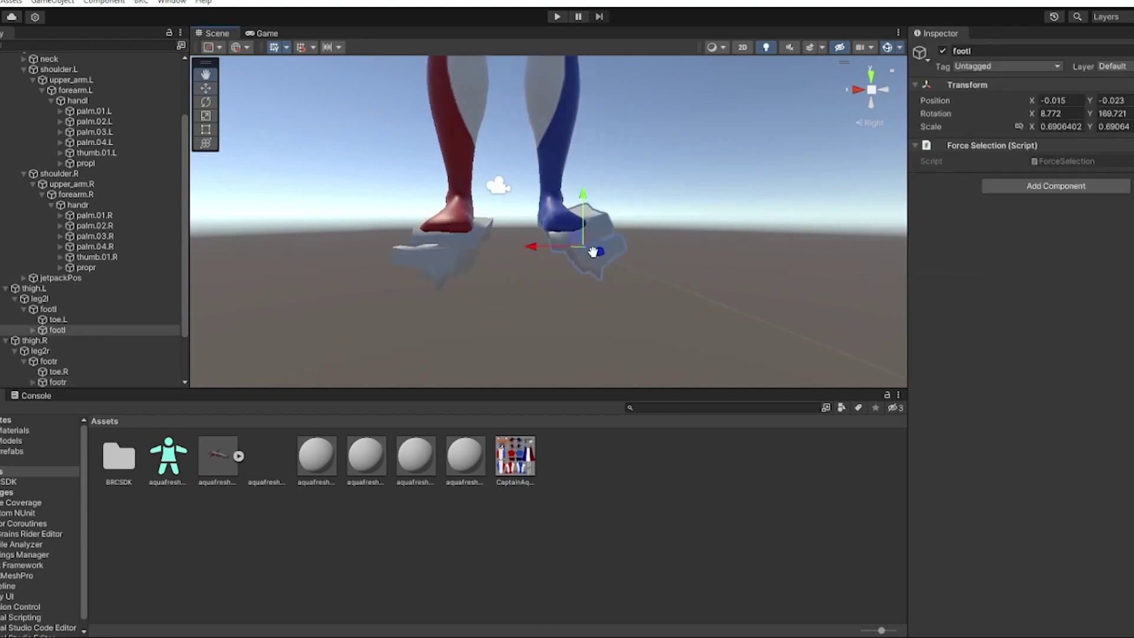
pyautogui.press('e')
pyautogui.moveTo(587, 260); pyautogui.dragTo(600, 267)
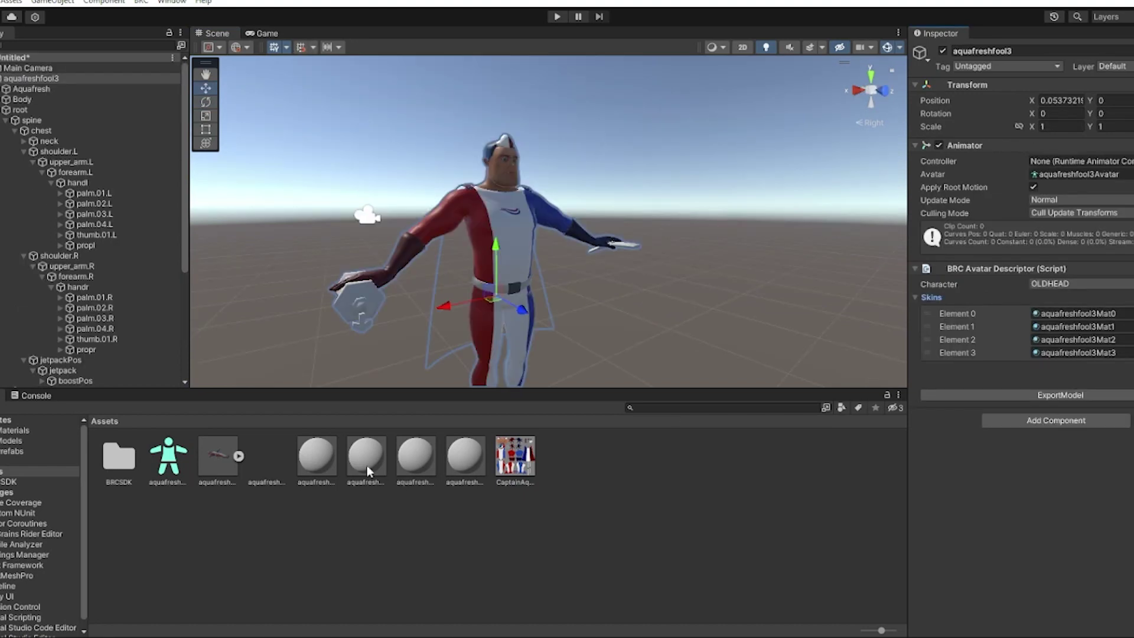
pyautogui.click(317, 455)
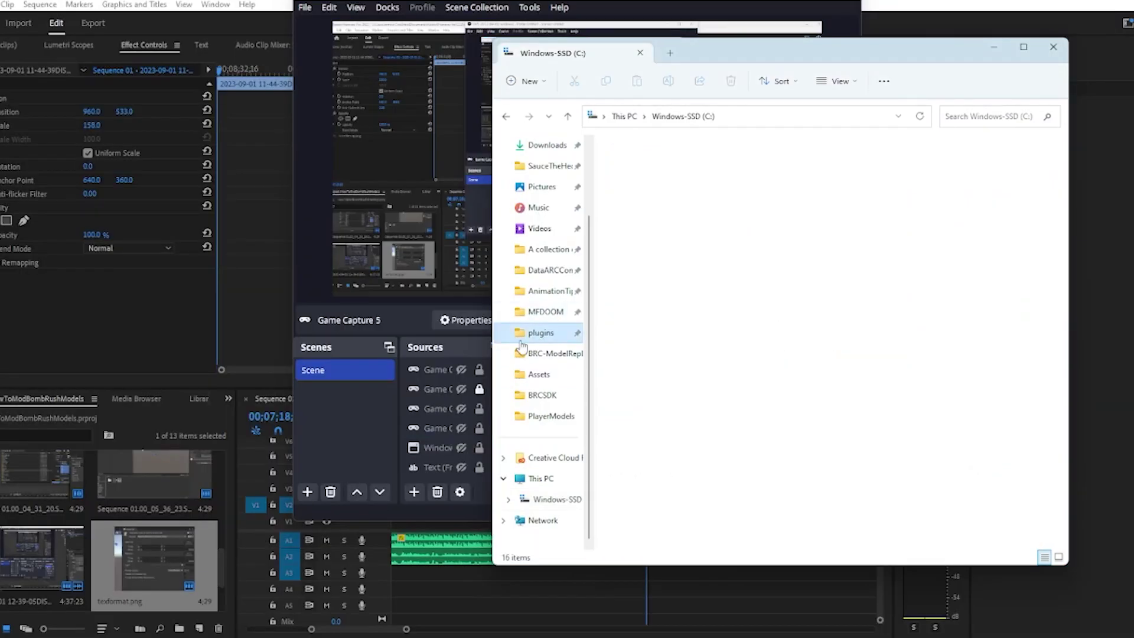
# Browse from the pinned plugins folder up to BepInEx, select TheMod, and return to plugins
pyautogui.click(541, 332)
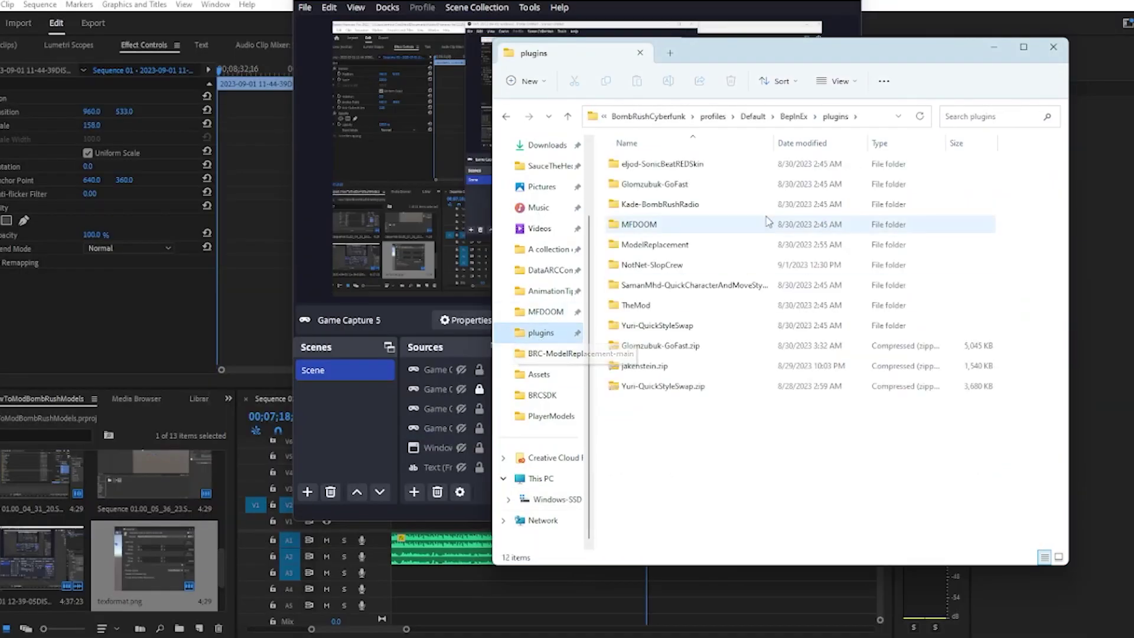
pyautogui.click(793, 116)
pyautogui.click(635, 287)
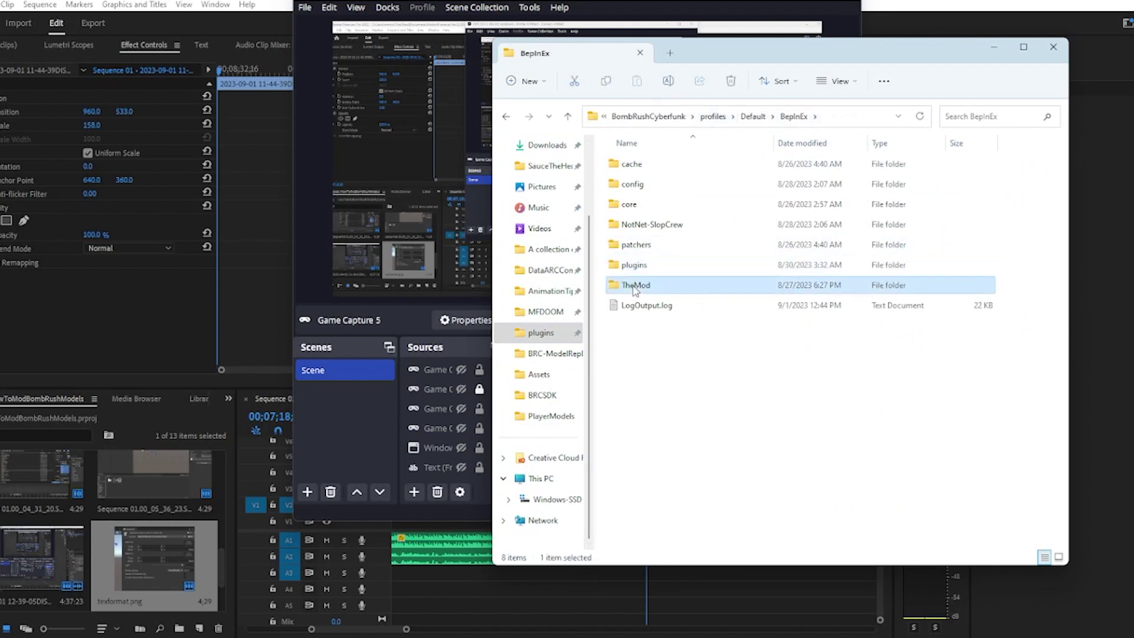
pyautogui.hotkey('alt', 'Left')
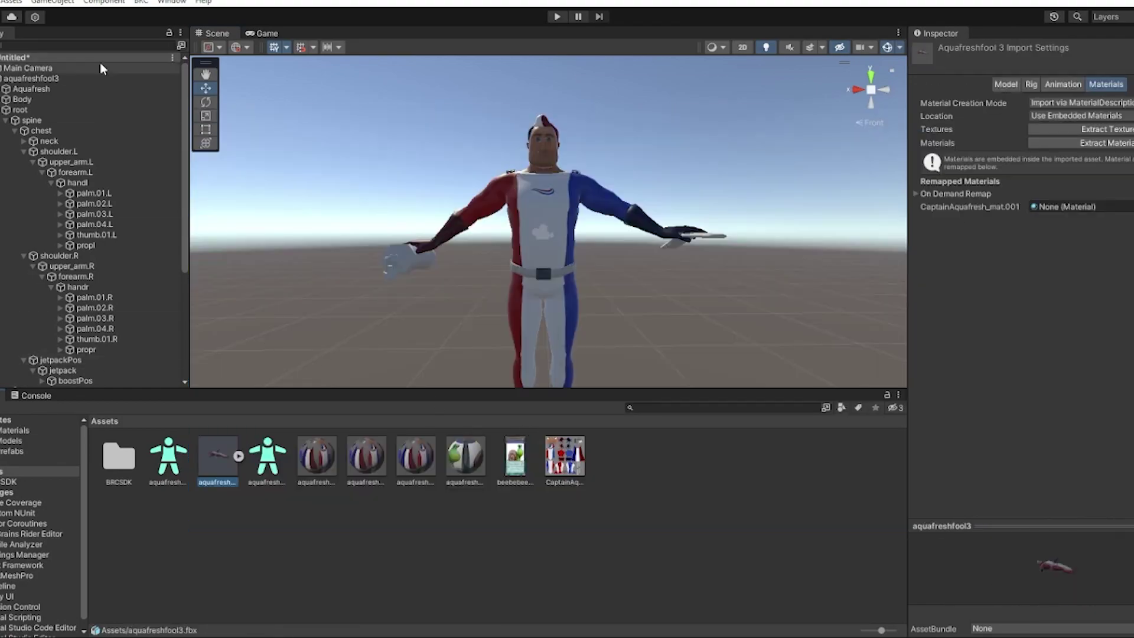
# Export aquafreshfool3 with ExportModel as oldheadPlayer.brc into BombRushCyberfunk\PlayerModels
pyautogui.click(59, 78)
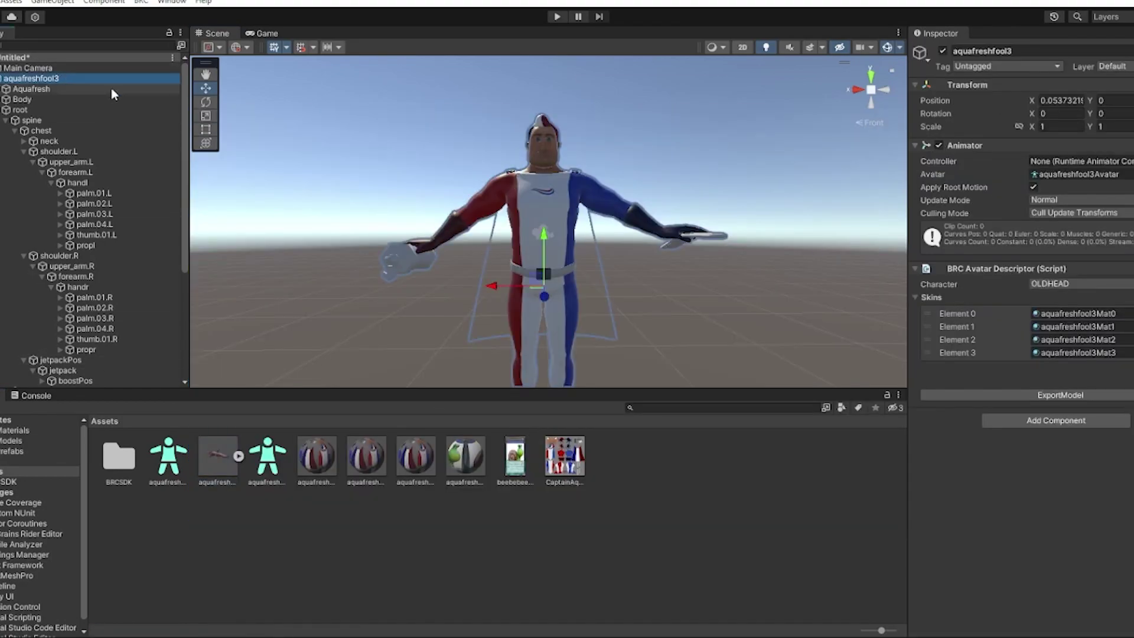
pyautogui.click(984, 394)
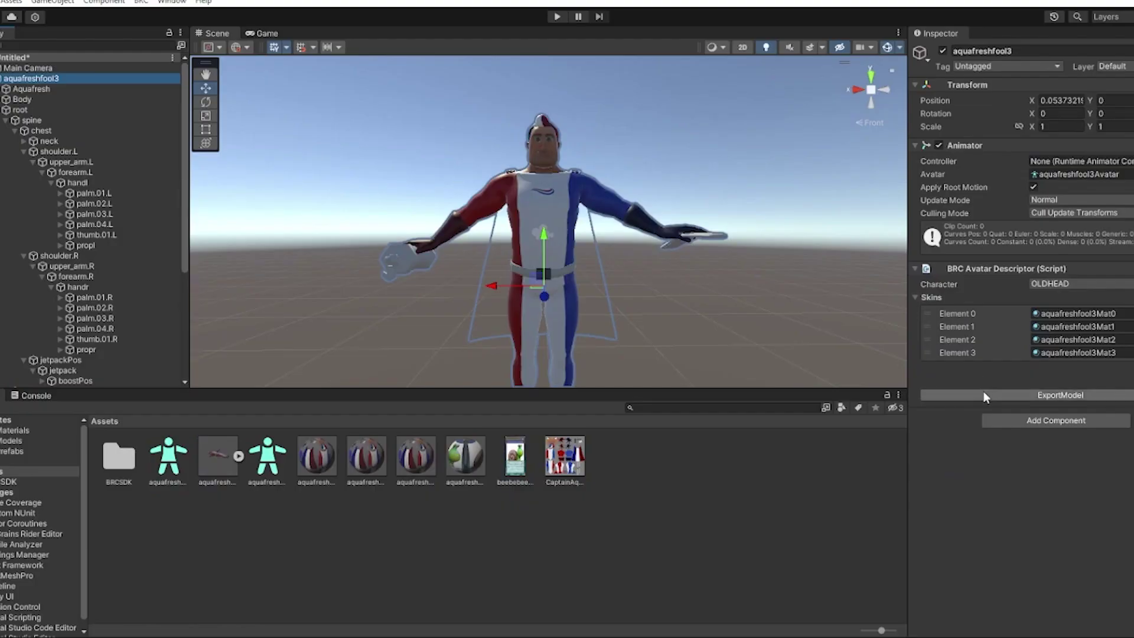
pyautogui.click(983, 391)
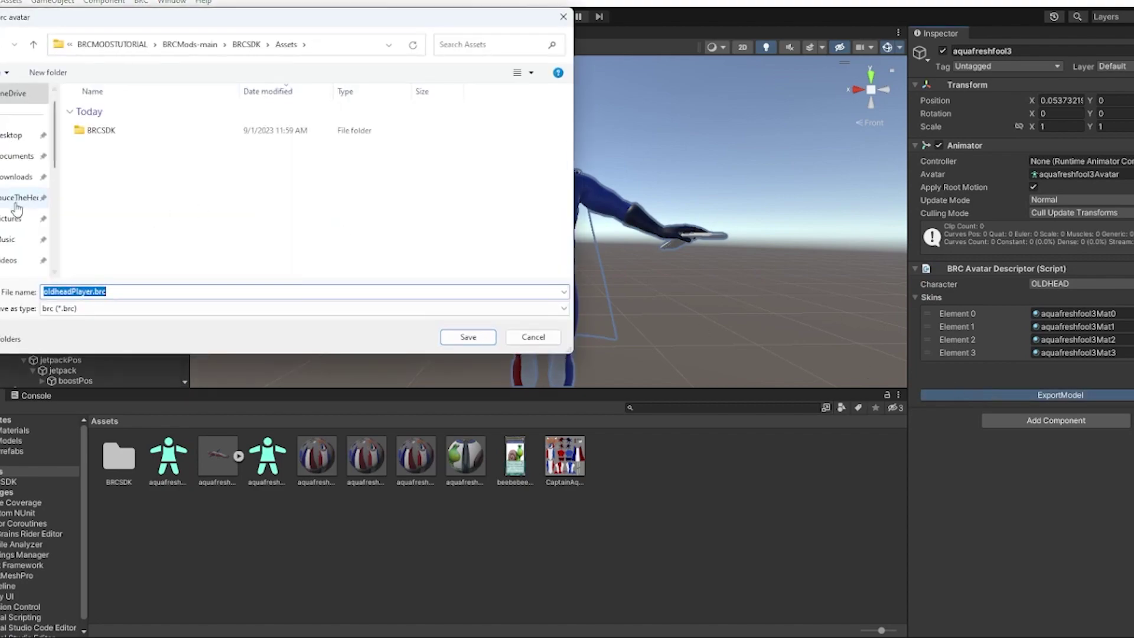
pyautogui.click(14, 236)
pyautogui.click(328, 43)
pyautogui.moveTo(328, 43); pyautogui.dragTo(283, 39)
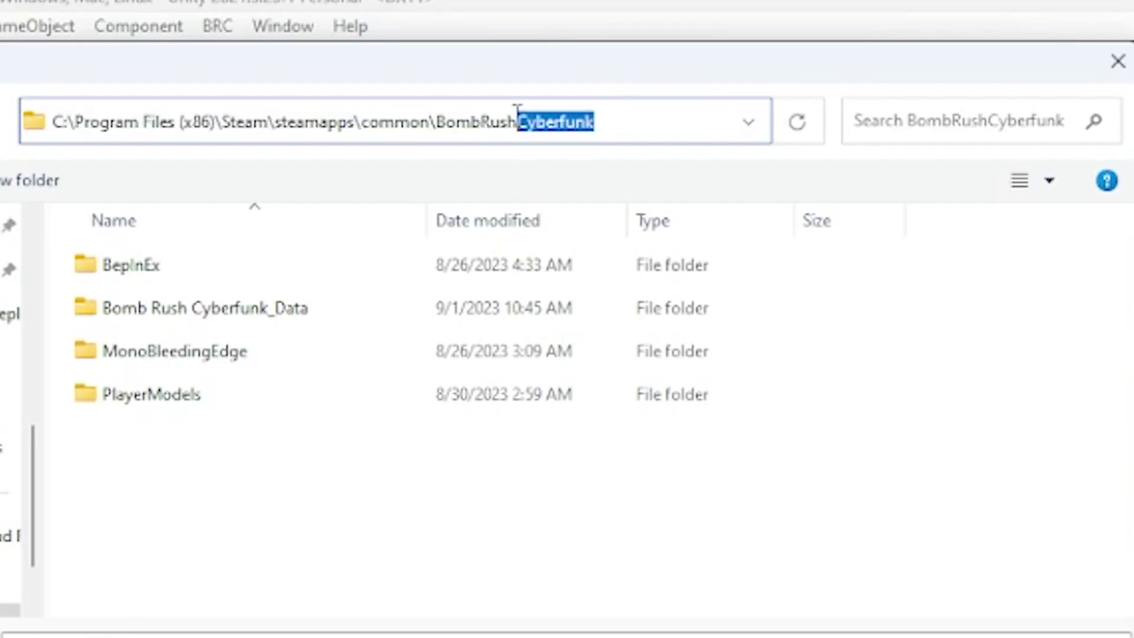
pyautogui.moveTo(517, 113); pyautogui.dragTo(44, 95)
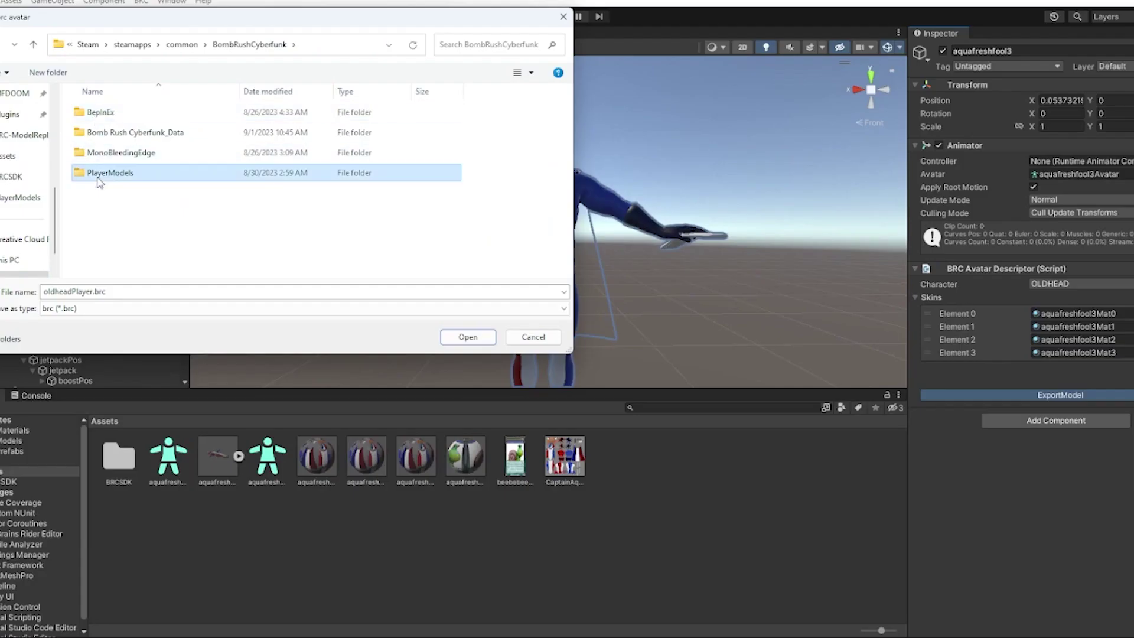
pyautogui.doubleClick(190, 398)
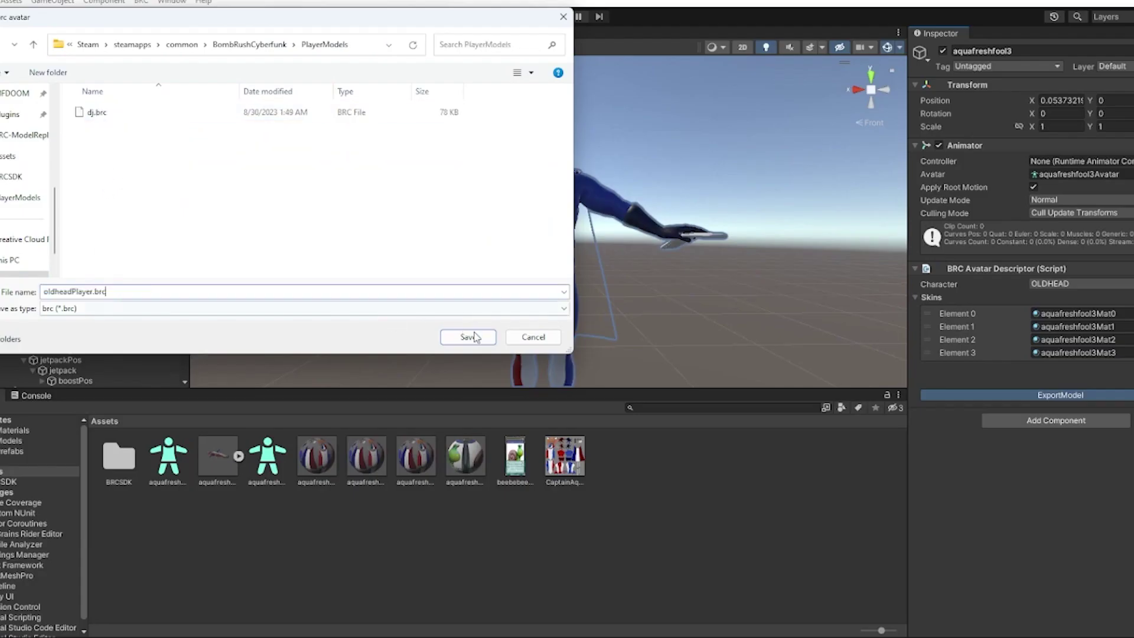
pyautogui.click(475, 338)
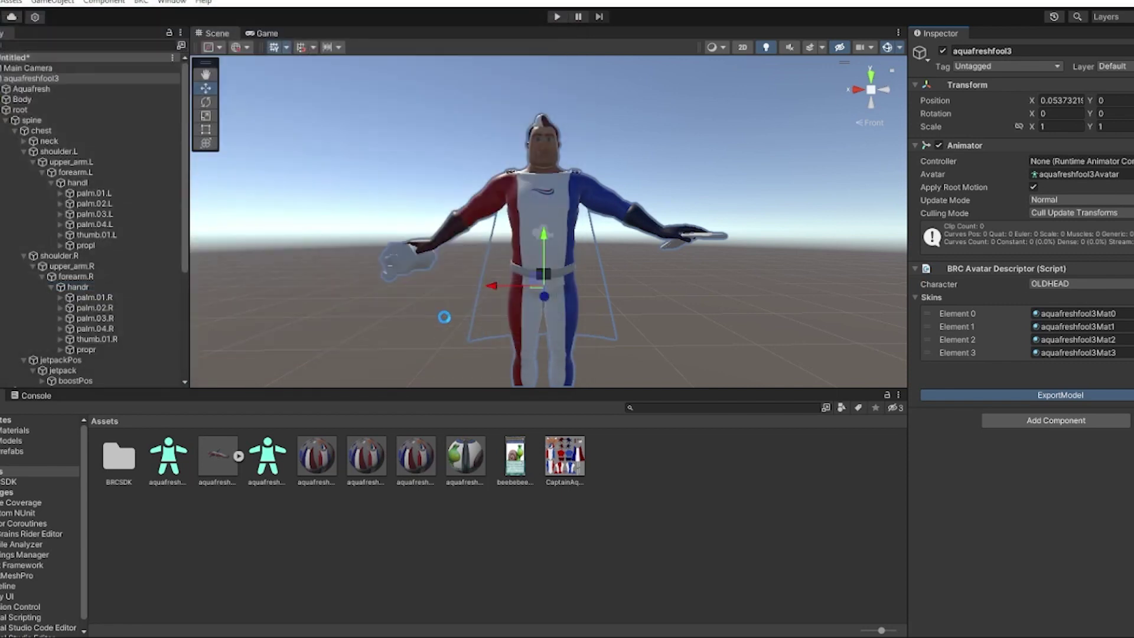